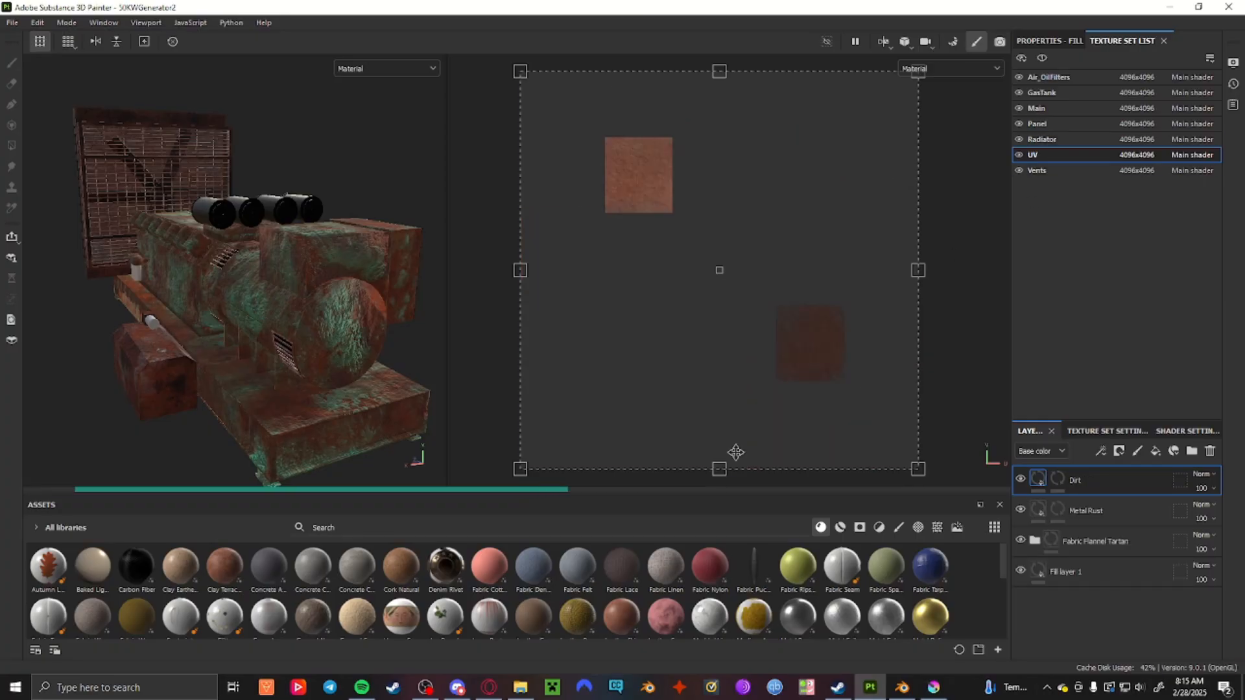
- Switch to Blender to inspect the textured generator from several angles, and compare it with the model in Substance 3D Painter
{"action": "left_click", "coordinate": [890, 669]}
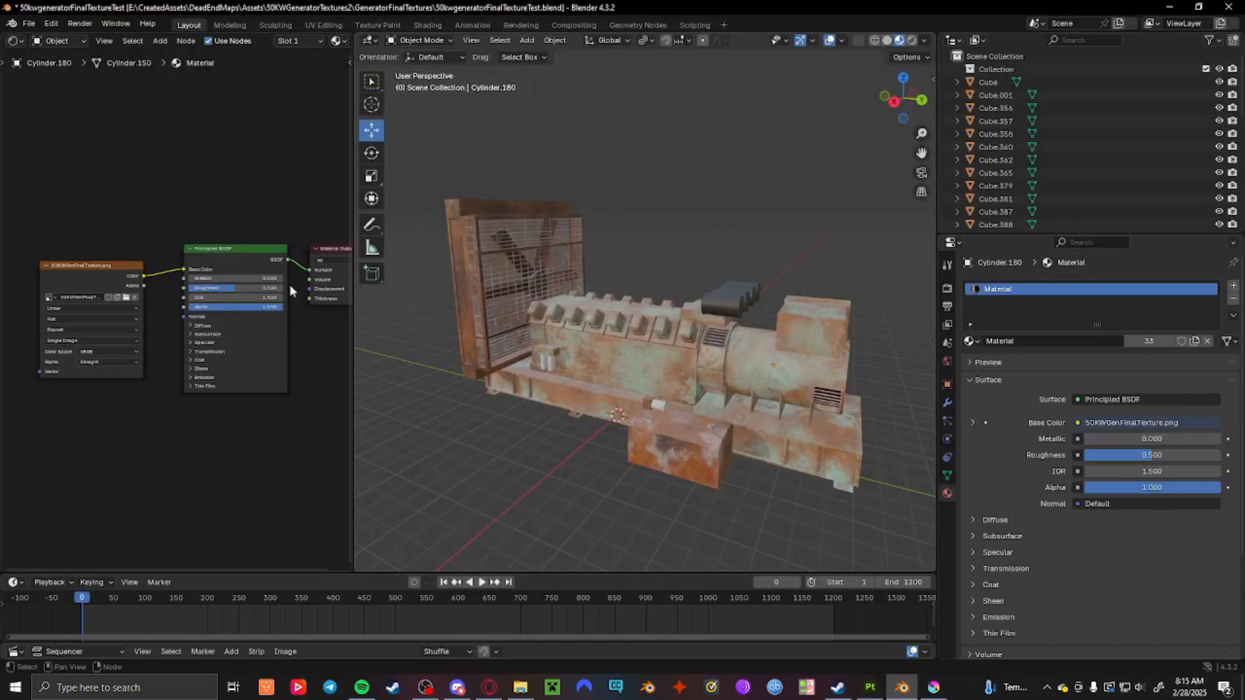
{"action": "left_click", "coordinate": [130, 291]}
{"action": "middle_click_drag", "start_coordinate": [596, 337], "coordinate": [648, 274]}
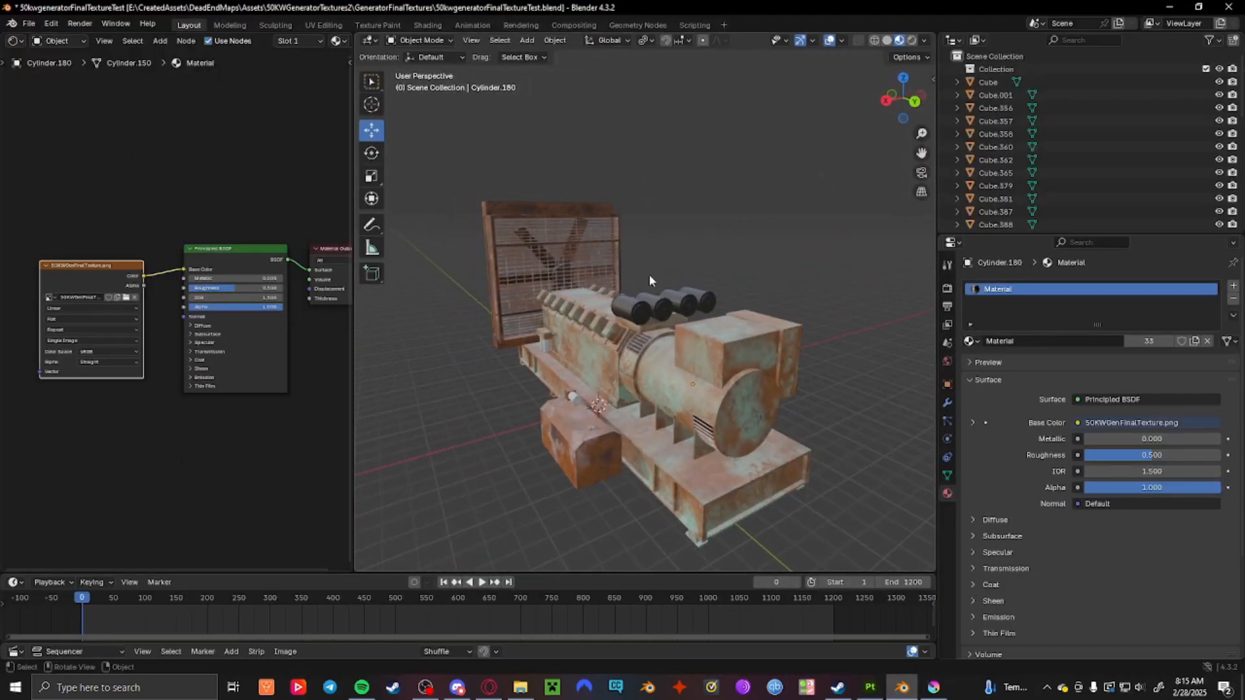
{"action": "middle_click_drag", "start_coordinate": [561, 261], "coordinate": [727, 309]}
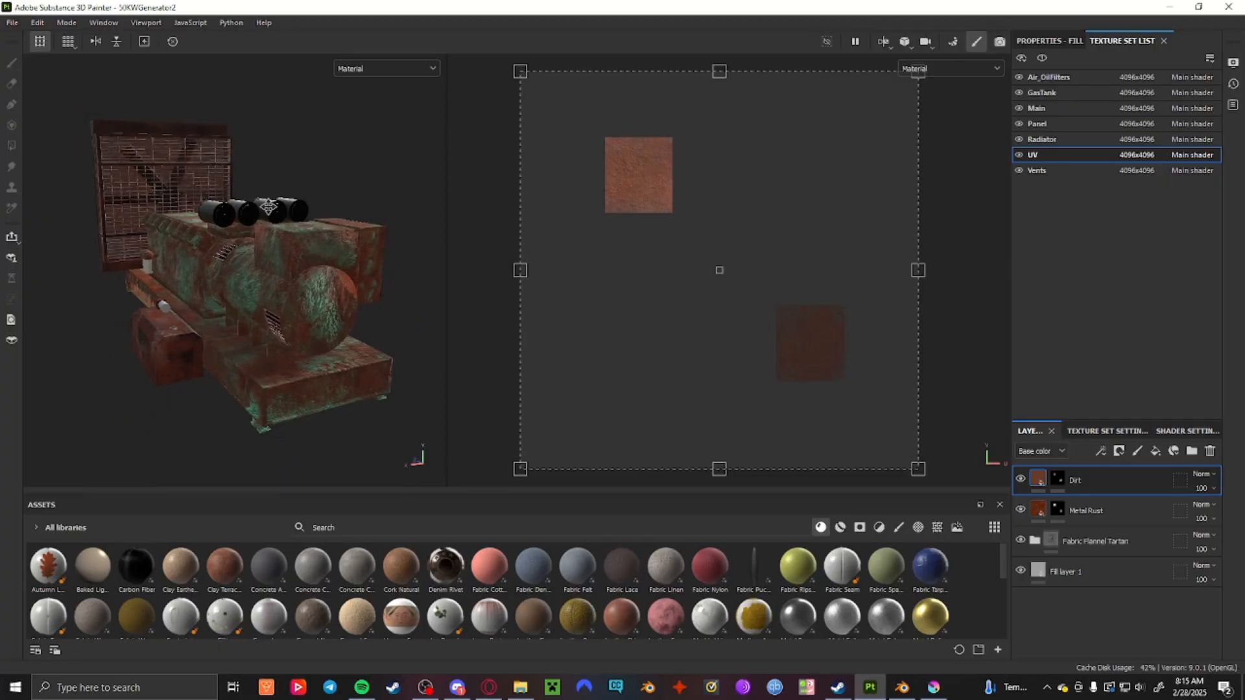
{"action": "left_click_drag", "start_coordinate": [244, 201], "coordinate": [285, 227], "text": "alt"}
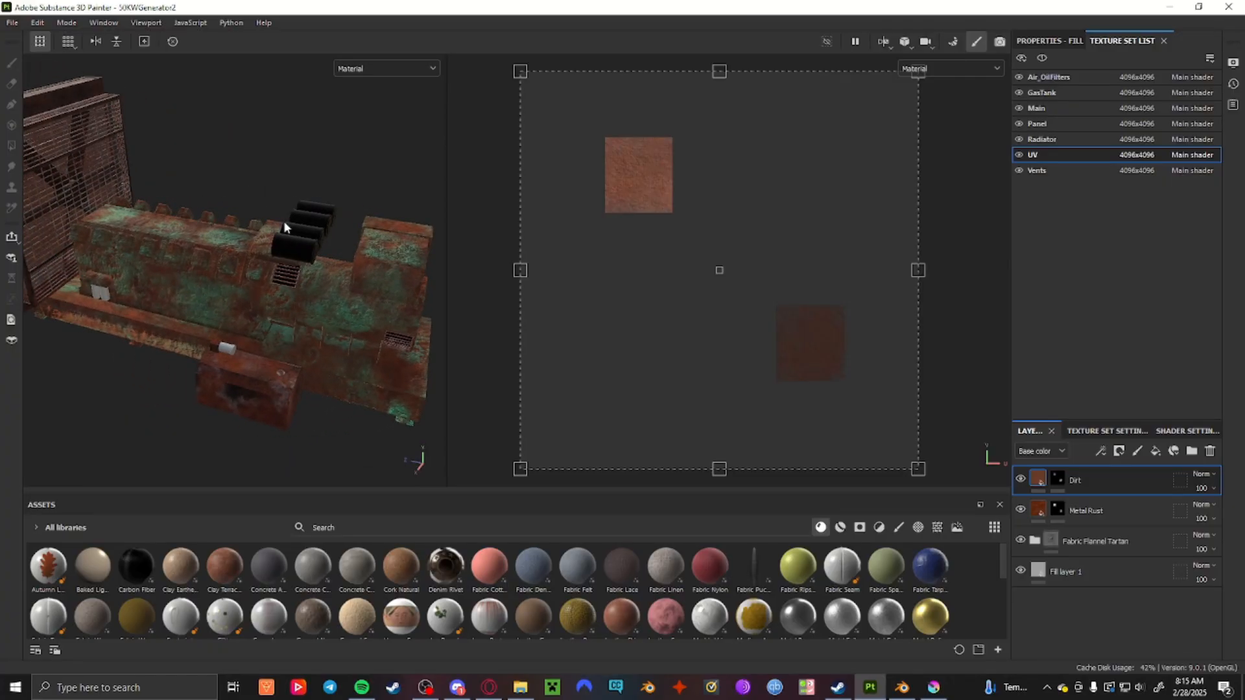
{"action": "left_click_drag", "start_coordinate": [286, 227], "coordinate": [201, 224], "text": "alt"}
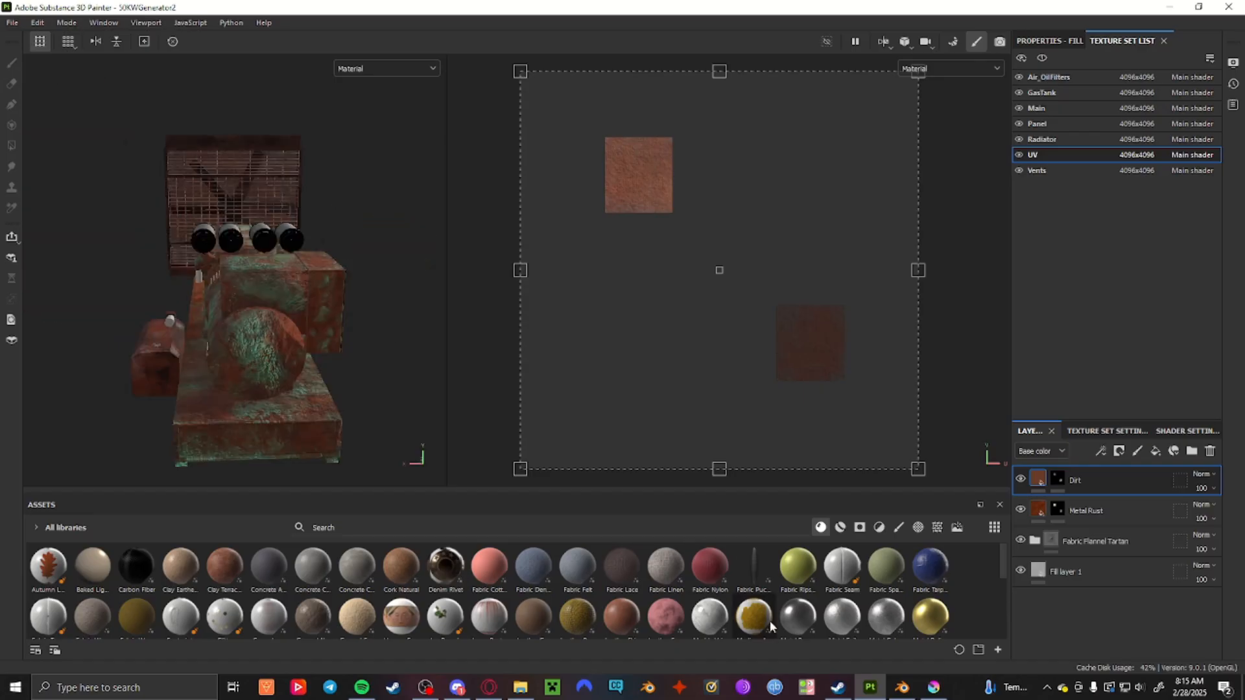
- Switch to Krita to view the combined 50KWGenFinalTexture.png atlas, and return to Substance 3D Painter
{"action": "left_click", "coordinate": [933, 688]}
{"action": "left_click", "coordinate": [1176, 6]}
{"action": "mouse_move", "coordinate": [891, 689]}
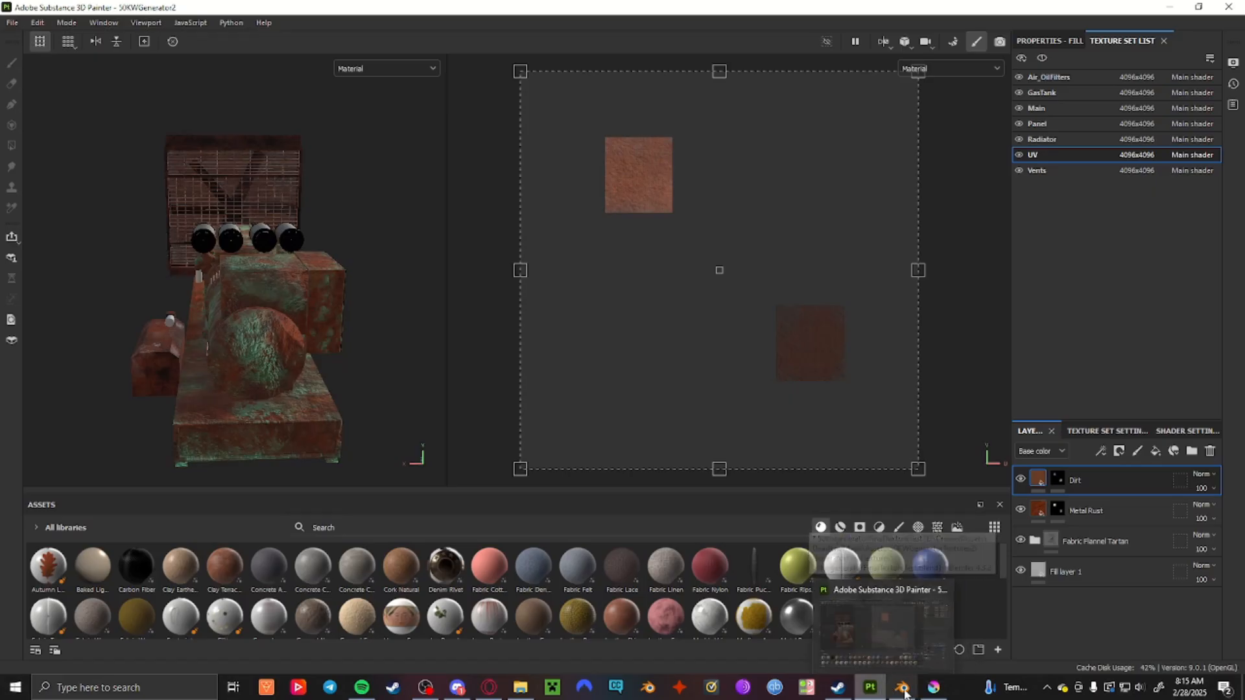
{"action": "mouse_move", "coordinate": [932, 691]}
{"action": "left_click", "coordinate": [933, 654]}
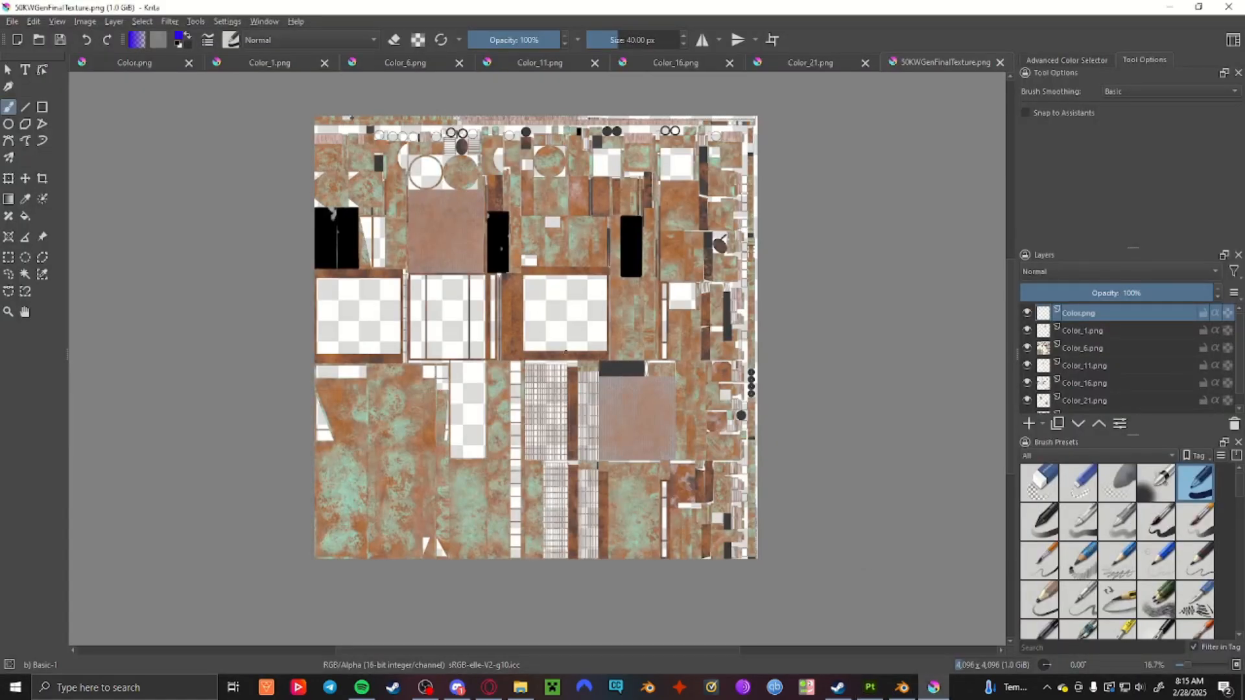
{"action": "left_click", "coordinate": [1169, 7]}
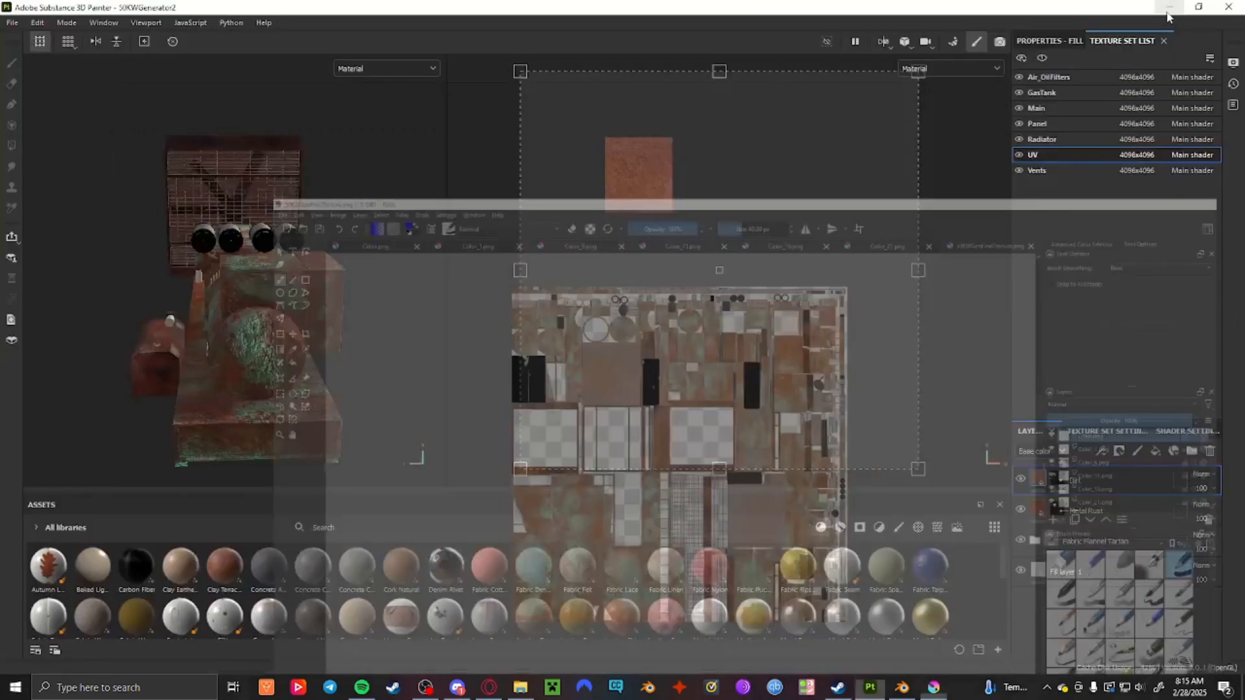
- Show the GasTank texture set and examine its UV islands alongside the generator model
{"action": "left_click", "coordinate": [1051, 93]}
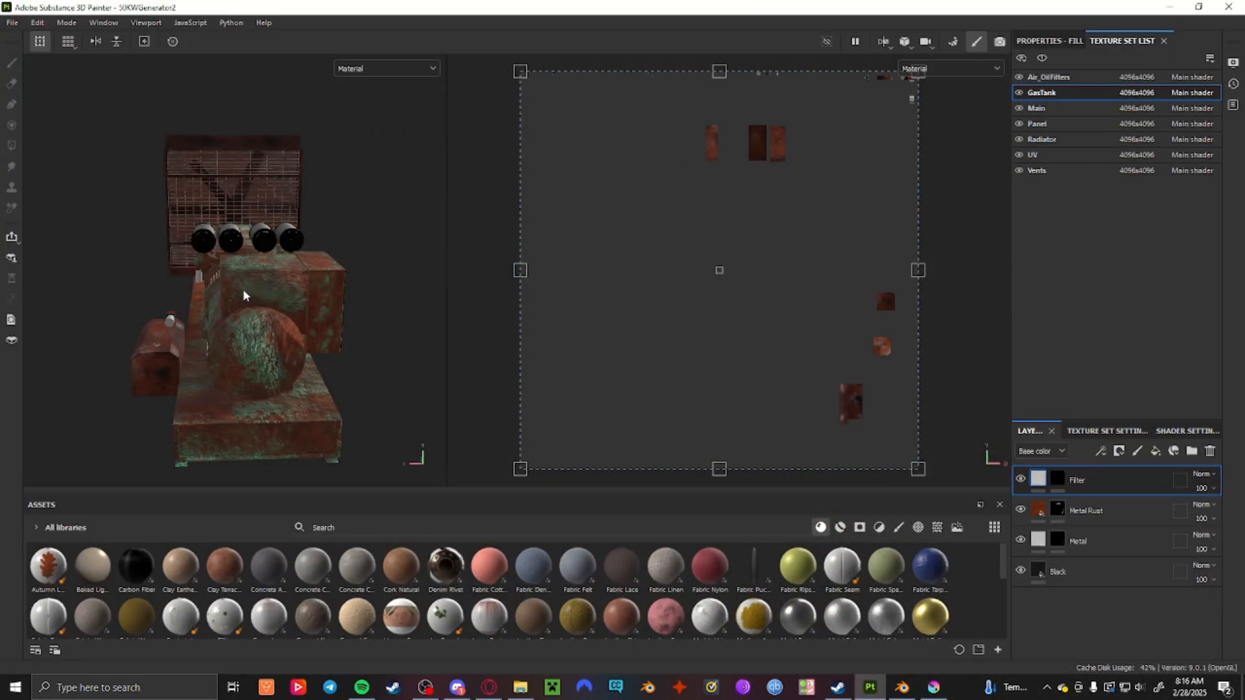
{"action": "left_click_drag", "start_coordinate": [245, 286], "coordinate": [327, 271], "text": "alt"}
{"action": "scroll", "coordinate": [757, 155], "scroll_direction": "up", "scroll_amount": 5}
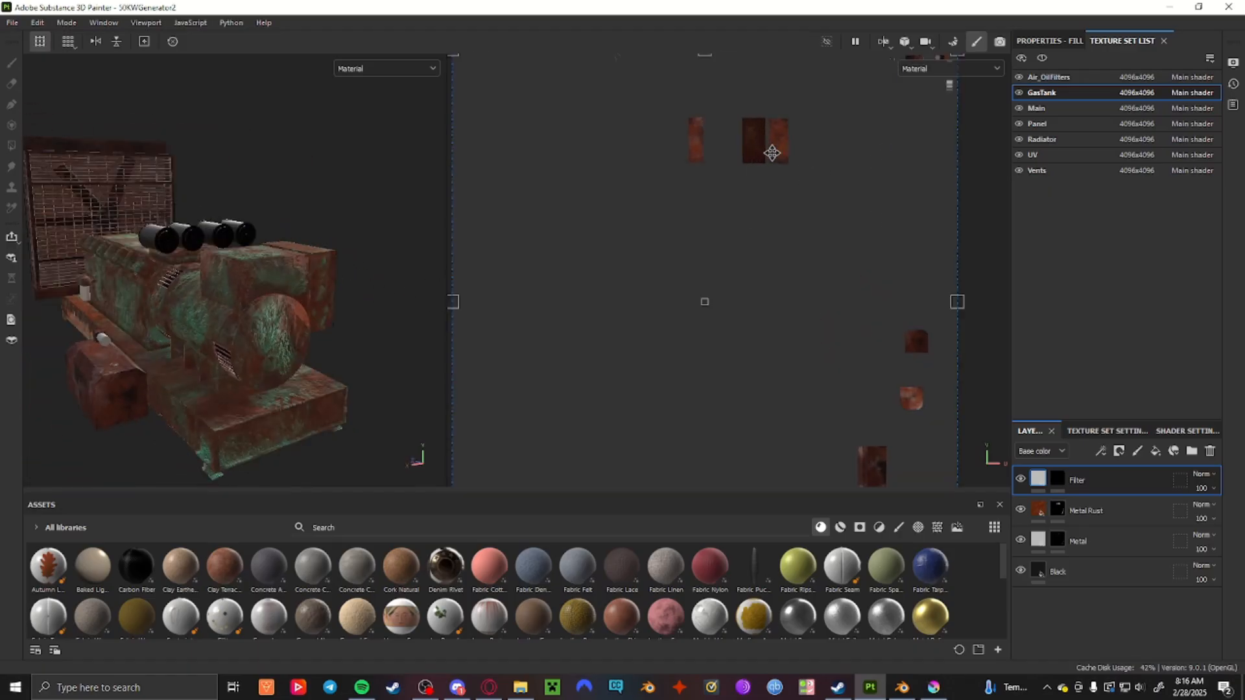
{"action": "scroll", "coordinate": [770, 212], "scroll_direction": "down", "scroll_amount": 5}
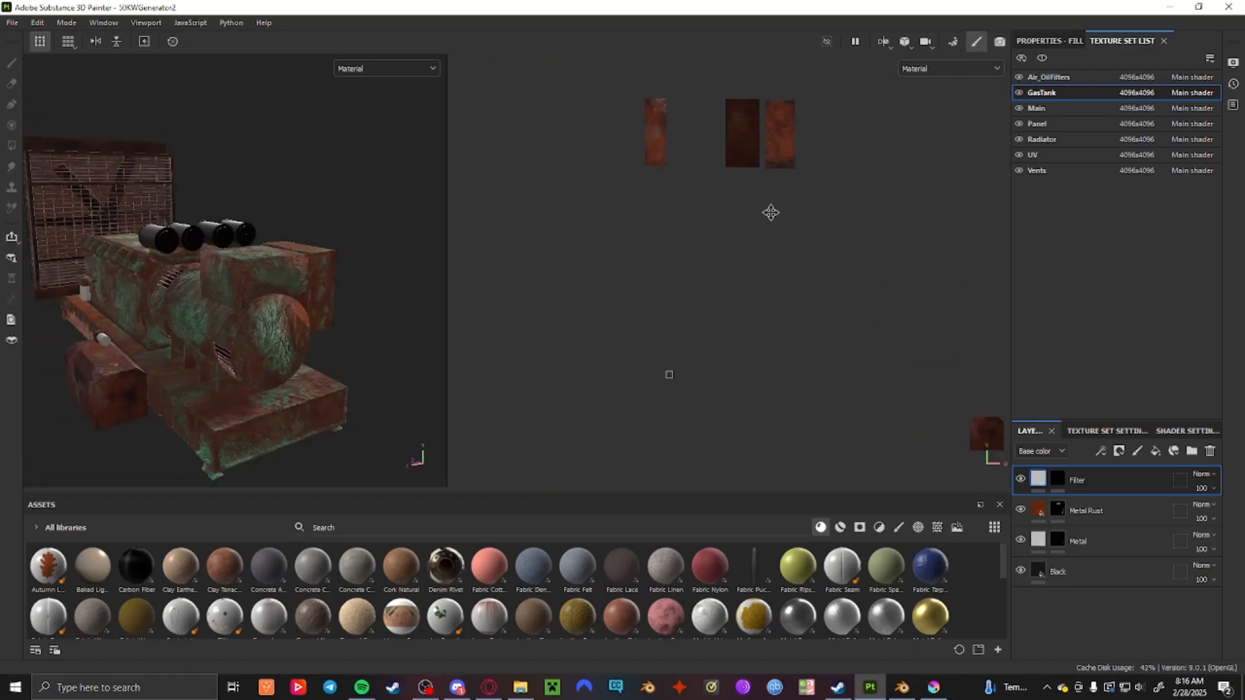
- Select the Vents texture set and open the texture export settings
{"action": "left_click", "coordinate": [1051, 171]}
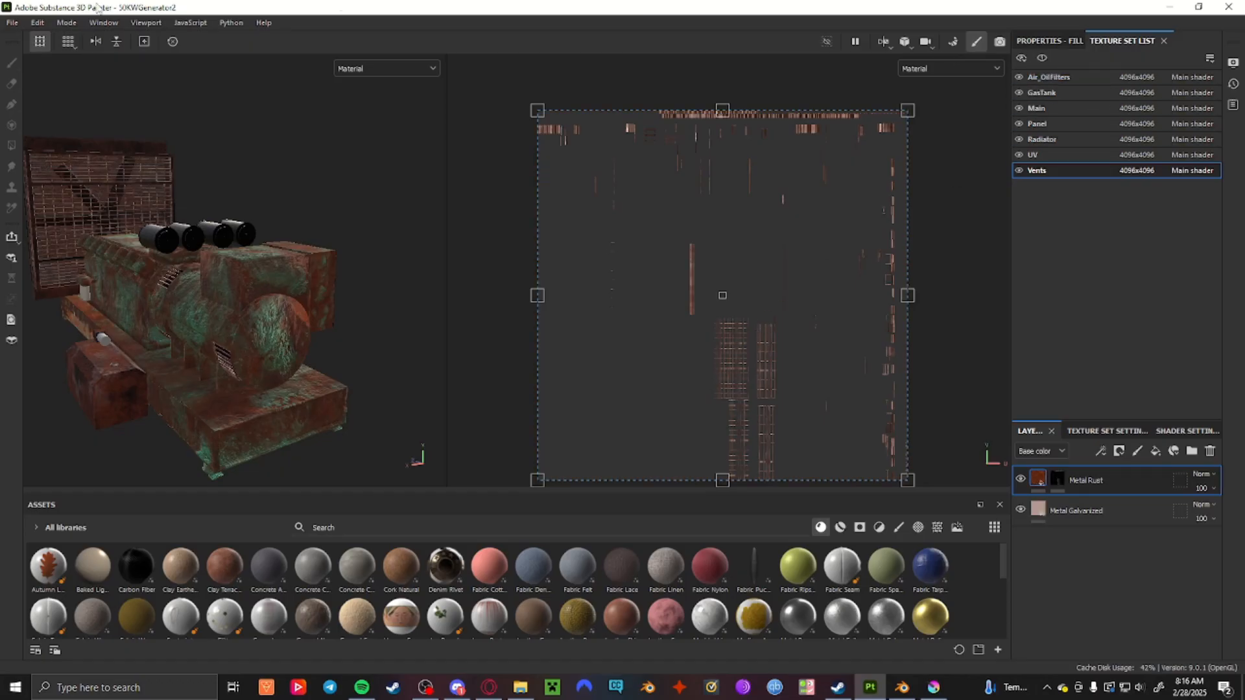
{"action": "left_click", "coordinate": [12, 22]}
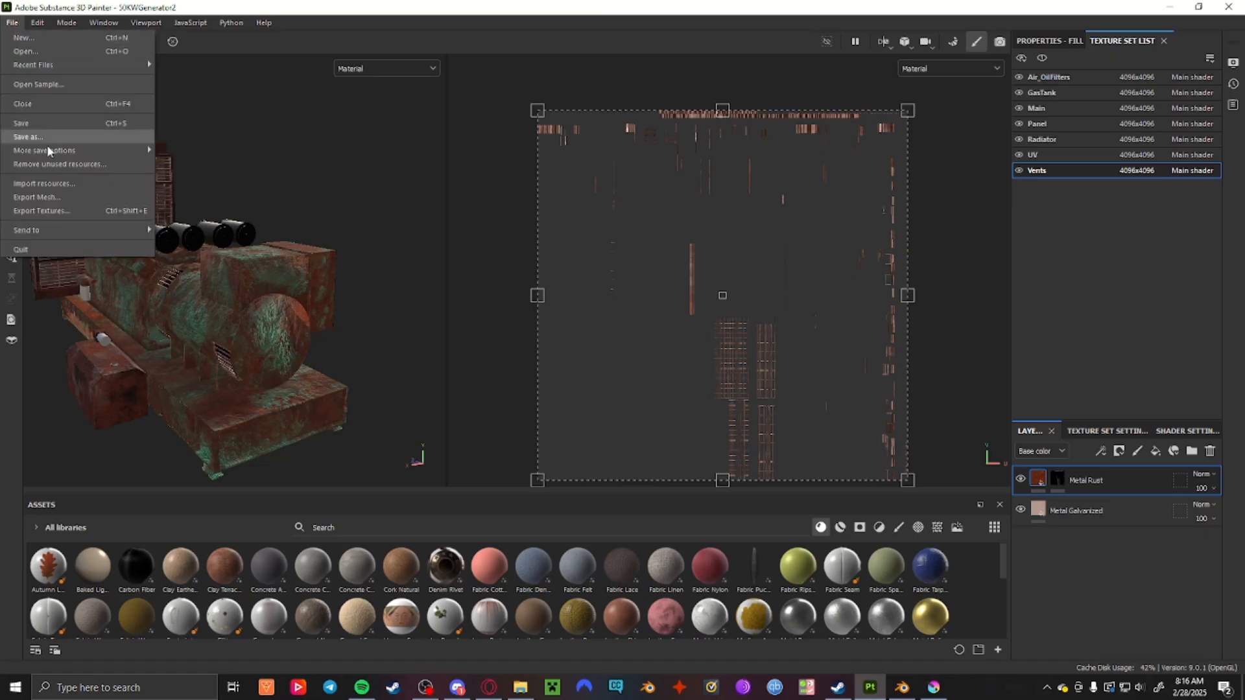
{"action": "left_click", "coordinate": [50, 211]}
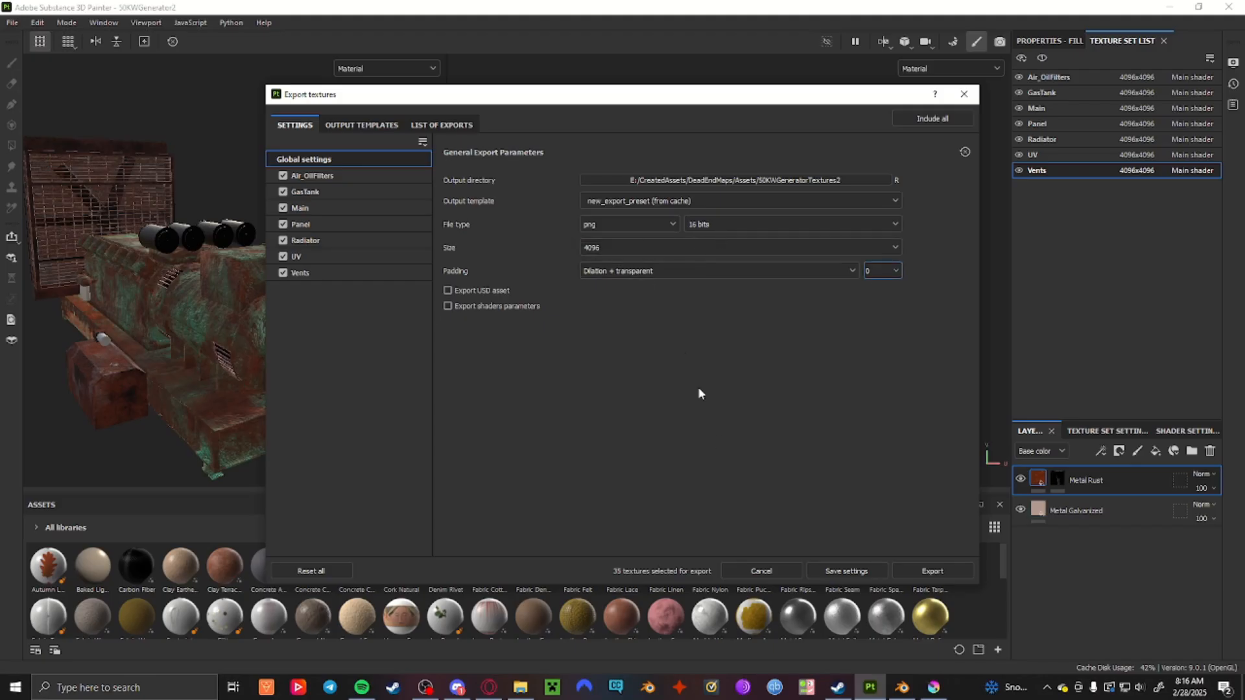
- View the .png atlas in the GeneratorFinalTextures folder and examine the padding around its UV islands up close
{"action": "left_click", "coordinate": [520, 687]}
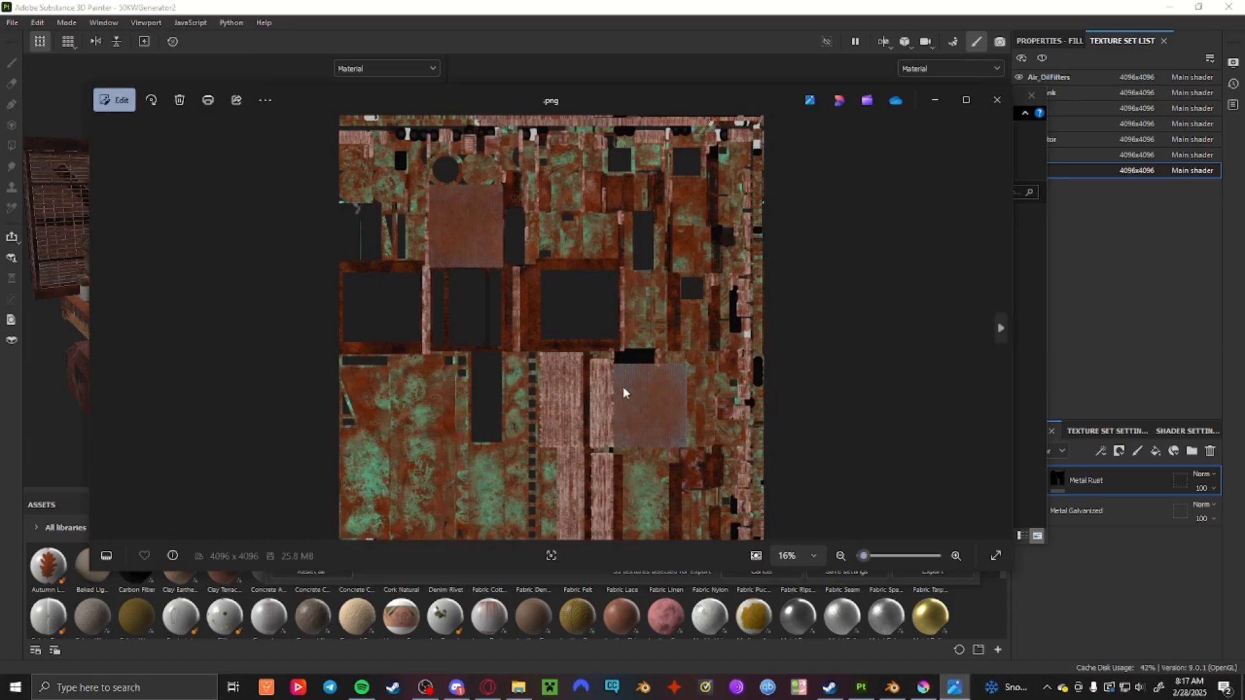
{"action": "scroll", "coordinate": [607, 342], "scroll_direction": "up", "scroll_amount": 6}
{"action": "scroll", "coordinate": [621, 350], "scroll_direction": "up", "scroll_amount": 6}
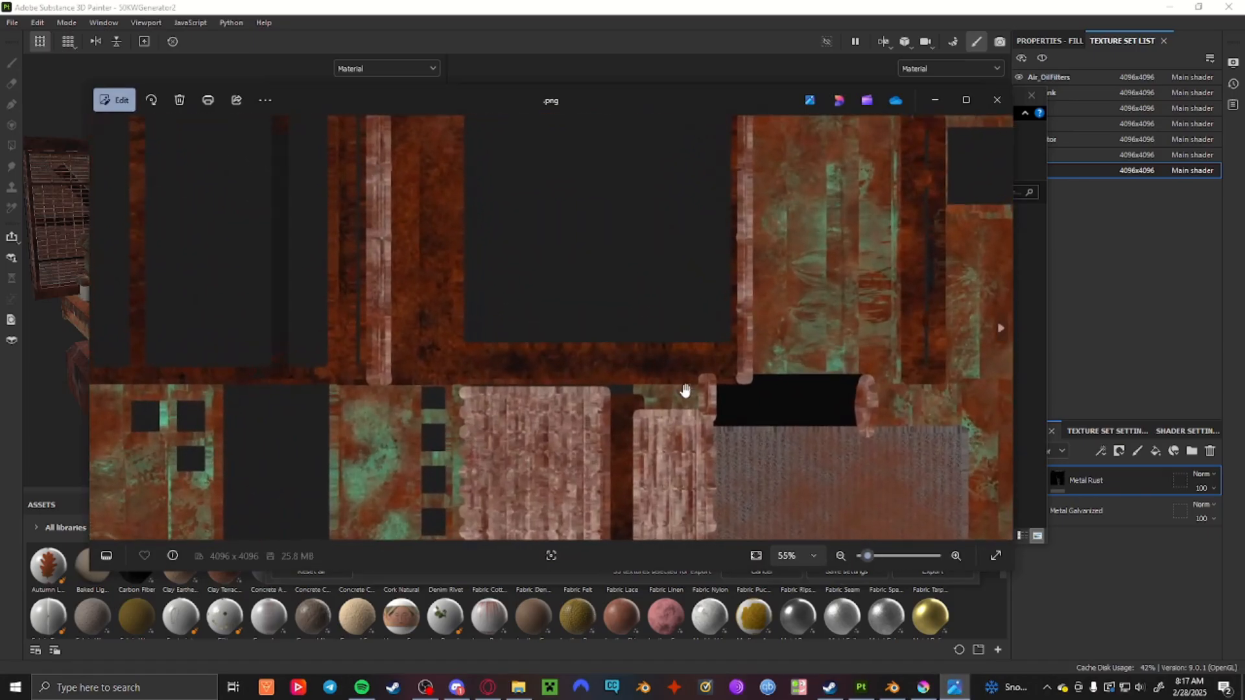
{"action": "scroll", "coordinate": [454, 309], "scroll_direction": "up", "scroll_amount": 3}
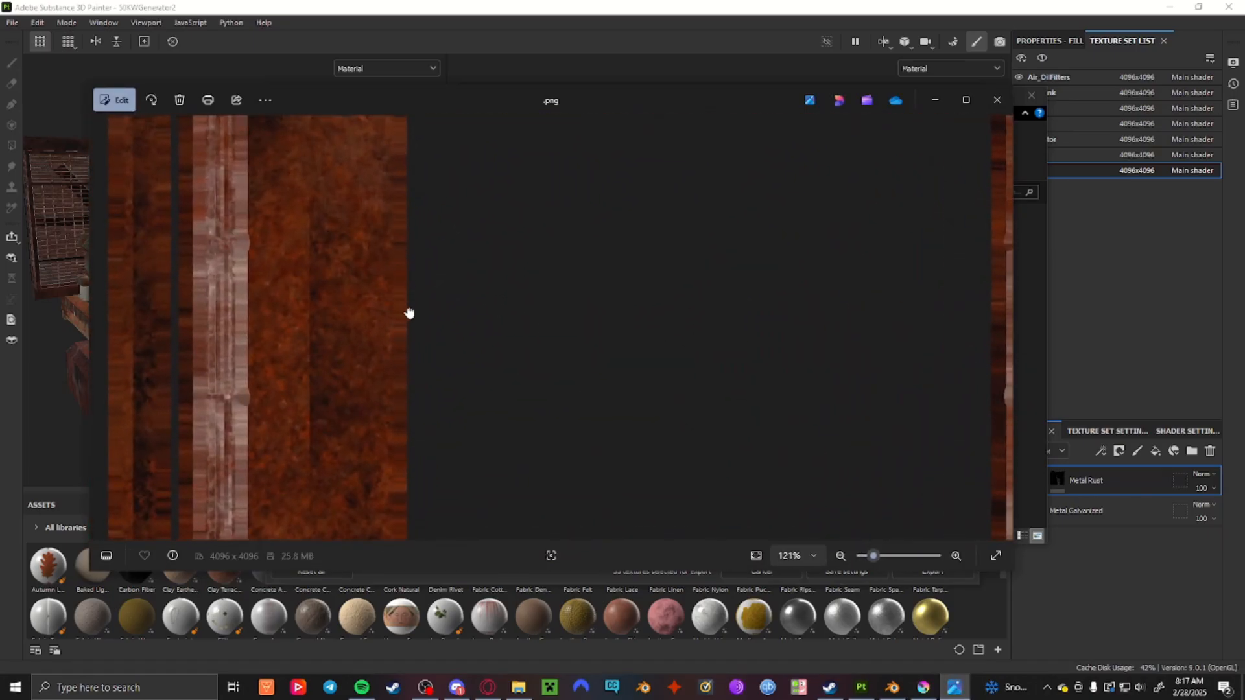
{"action": "left_click_drag", "start_coordinate": [408, 314], "coordinate": [439, 431]}
{"action": "scroll", "coordinate": [441, 430], "scroll_direction": "down", "scroll_amount": 1}
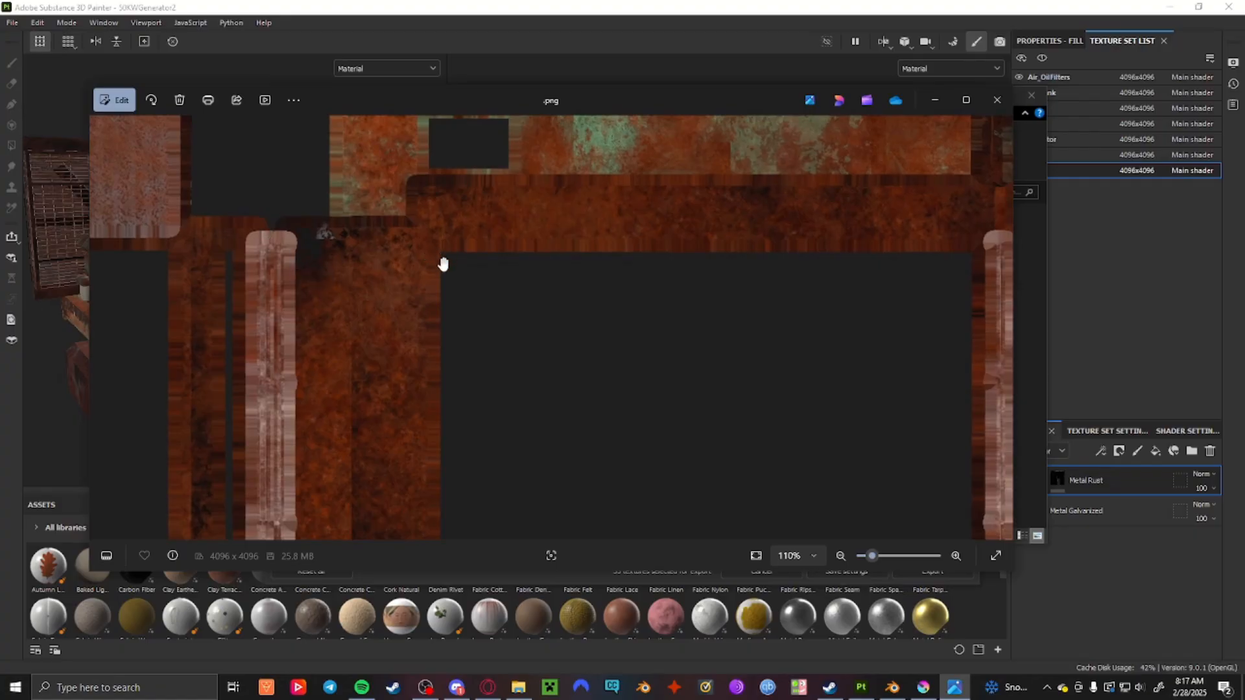
{"action": "left_click_drag", "start_coordinate": [478, 272], "coordinate": [436, 337]}
- View 50KWGenFinalTexture.png up close for comparison, and return to the export settings
{"action": "double_click", "coordinate": [780, 252]}
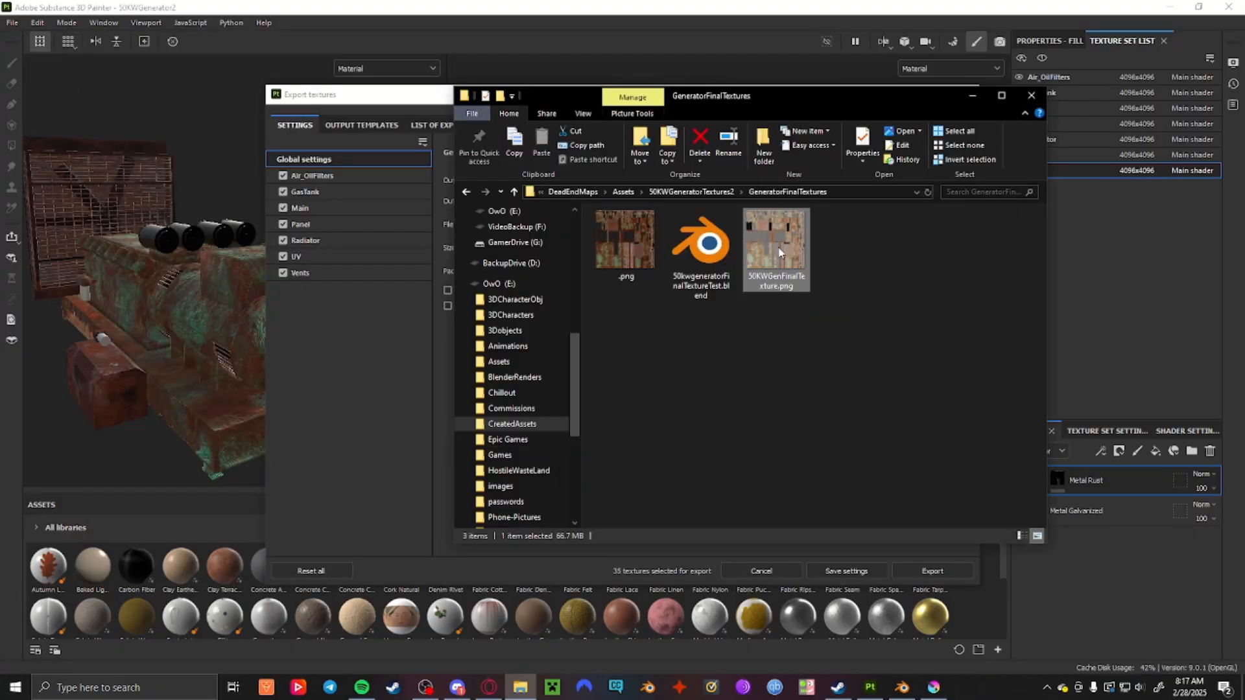
{"action": "scroll", "coordinate": [410, 320], "scroll_direction": "up", "scroll_amount": 4}
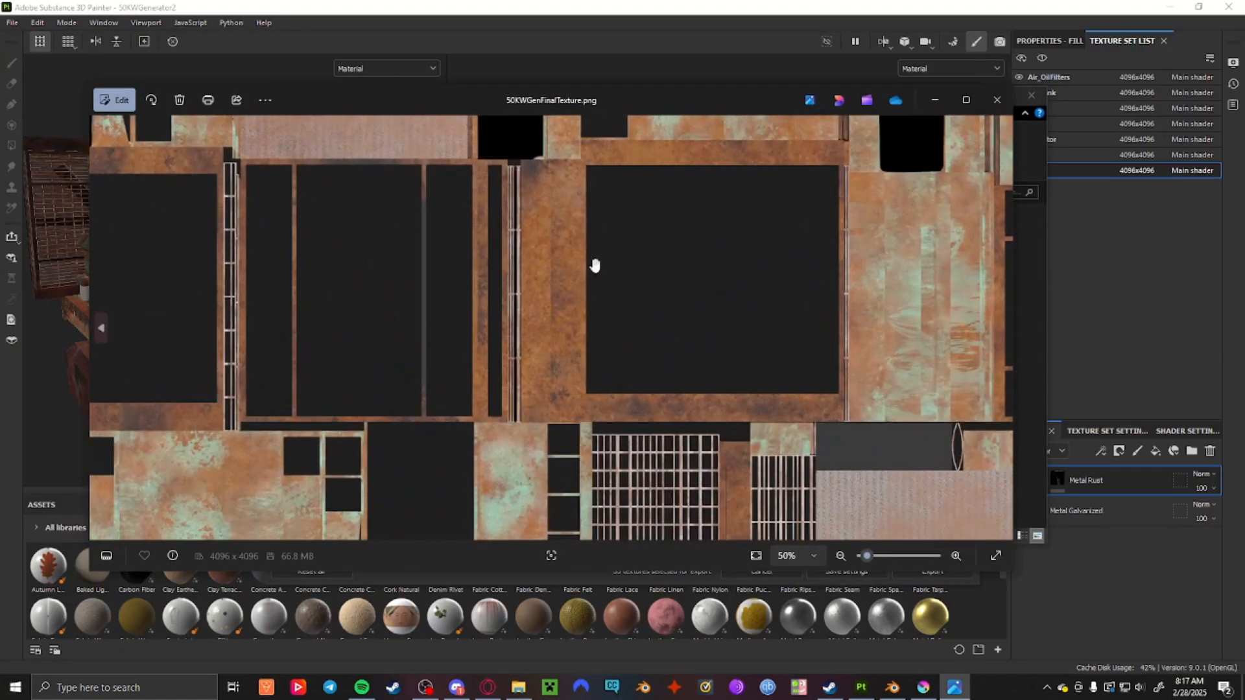
{"action": "left_click", "coordinate": [996, 100]}
{"action": "left_click", "coordinate": [970, 96]}
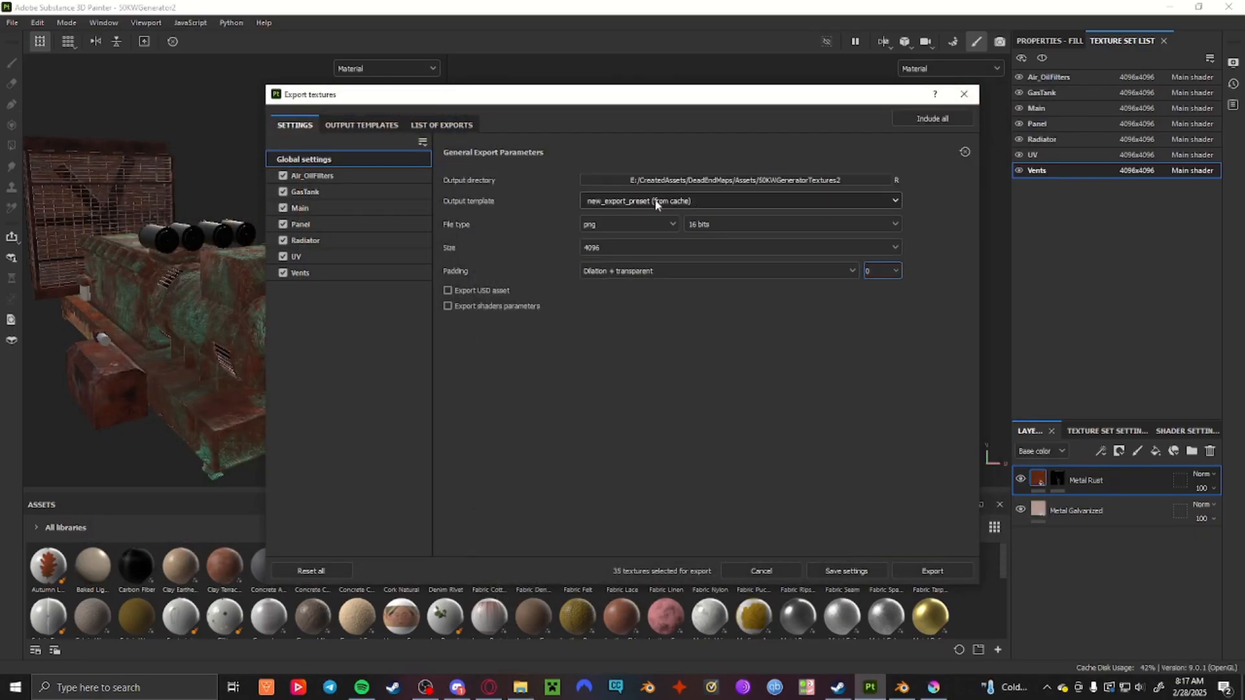
- Choose new_export_preset (from cache) as the output template for the texture export
{"action": "left_click", "coordinate": [869, 275]}
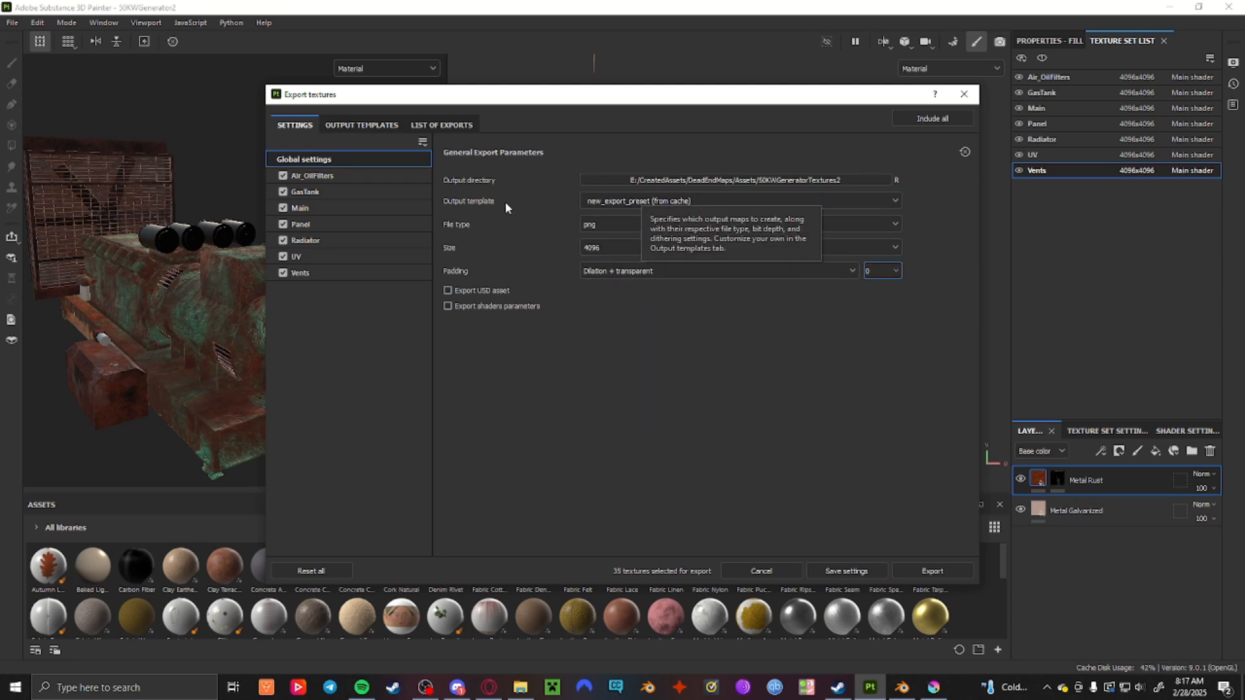
{"action": "left_click", "coordinate": [587, 201]}
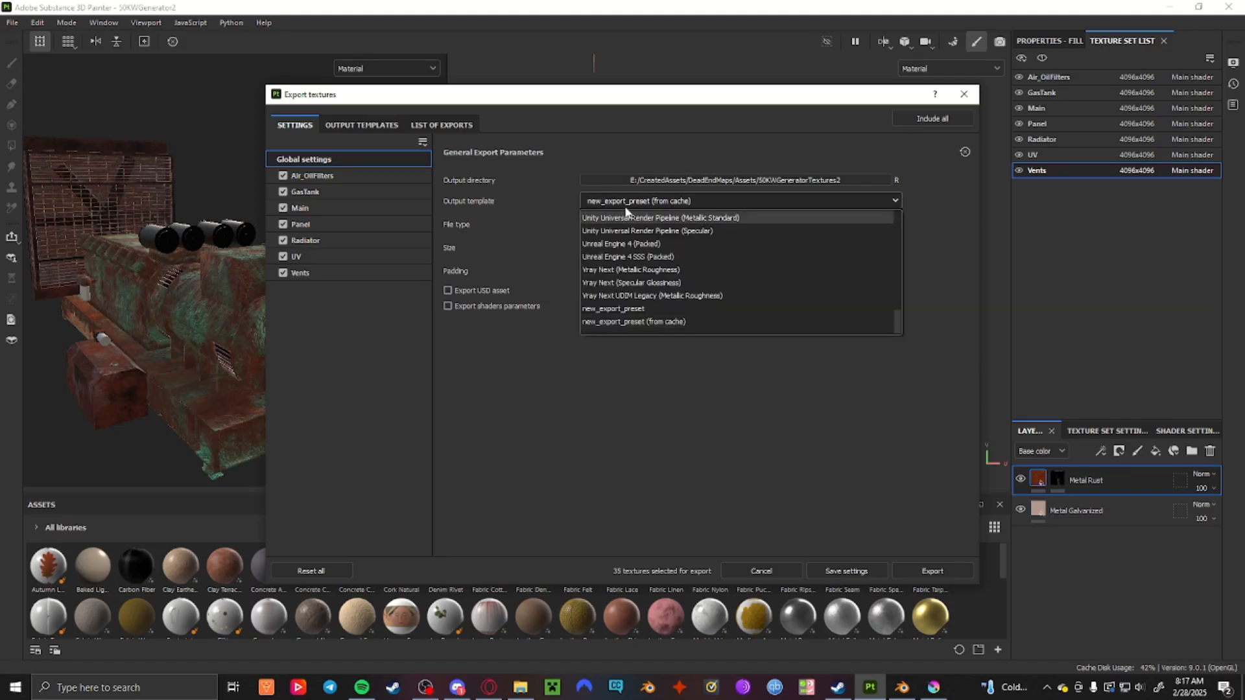
{"action": "left_click", "coordinate": [522, 195]}
{"action": "left_click", "coordinate": [608, 202]}
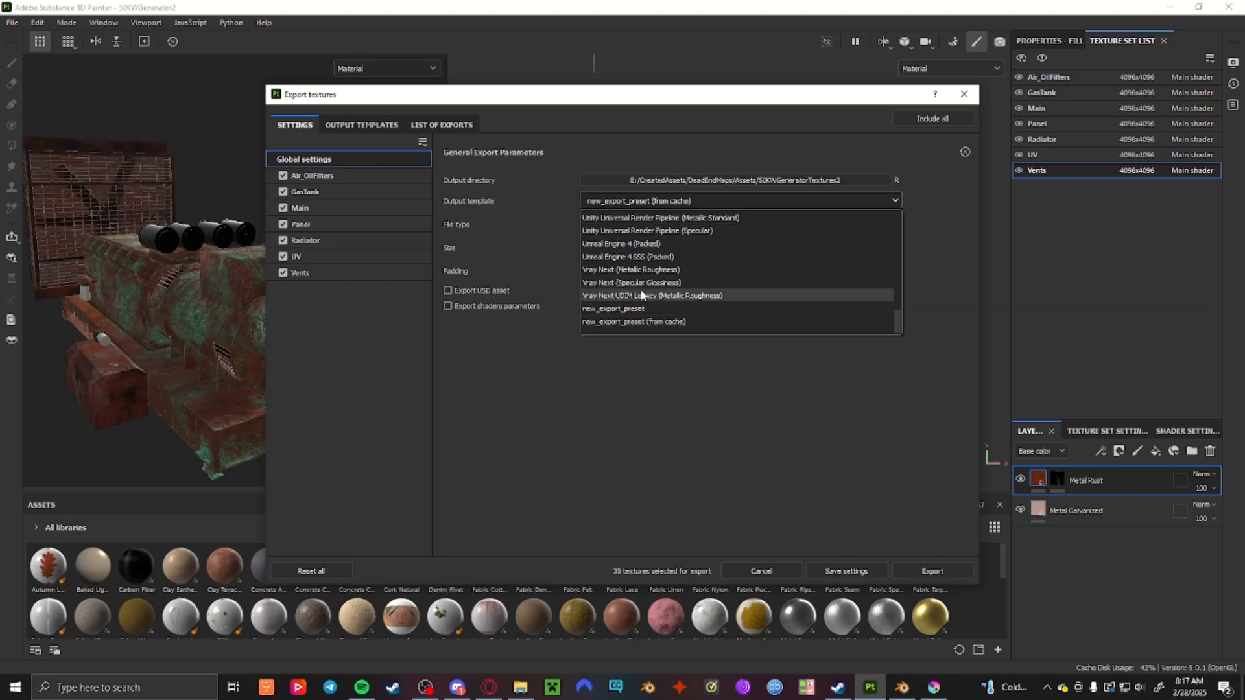
{"action": "left_click", "coordinate": [616, 321]}
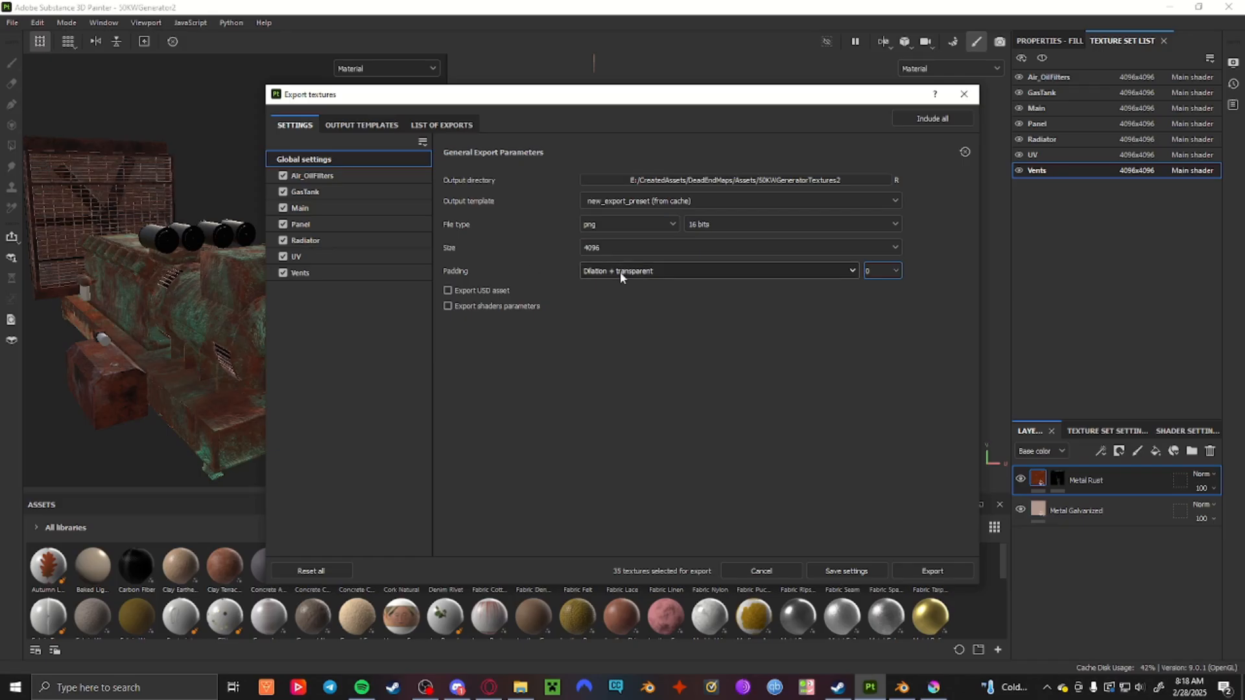
- Check the output maps defined in the new_export_preset template, and return to the general export settings
{"action": "left_click", "coordinate": [361, 125]}
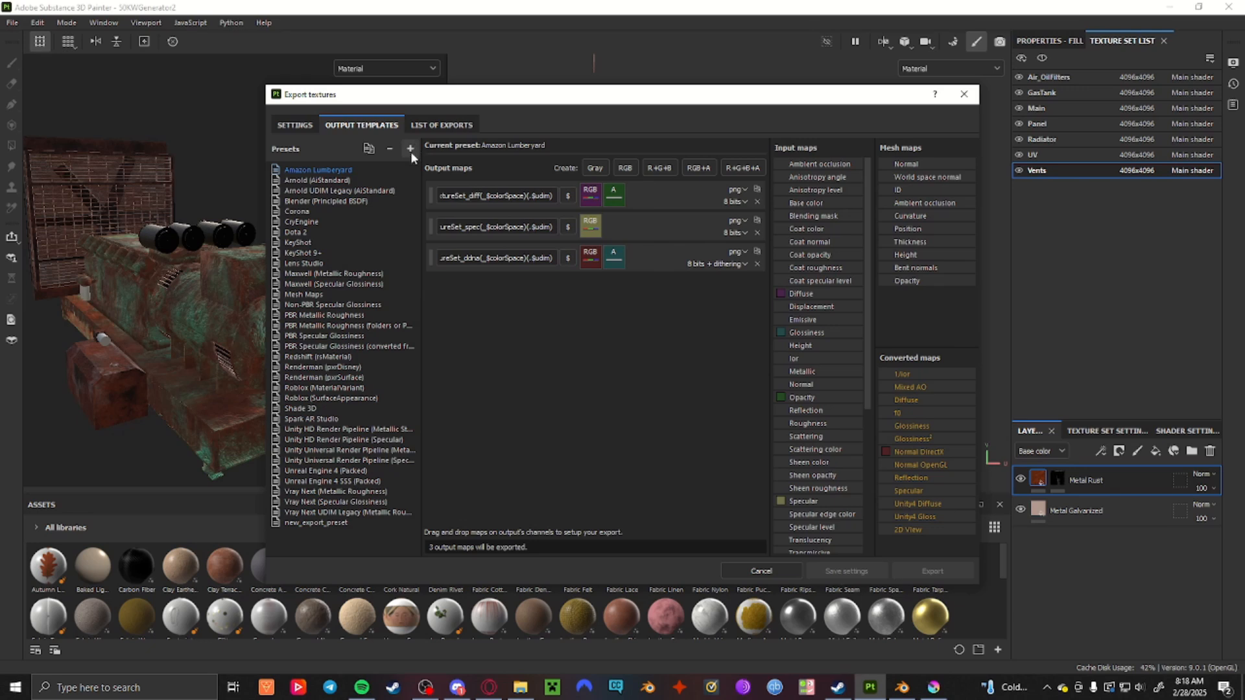
{"action": "left_click", "coordinate": [356, 523]}
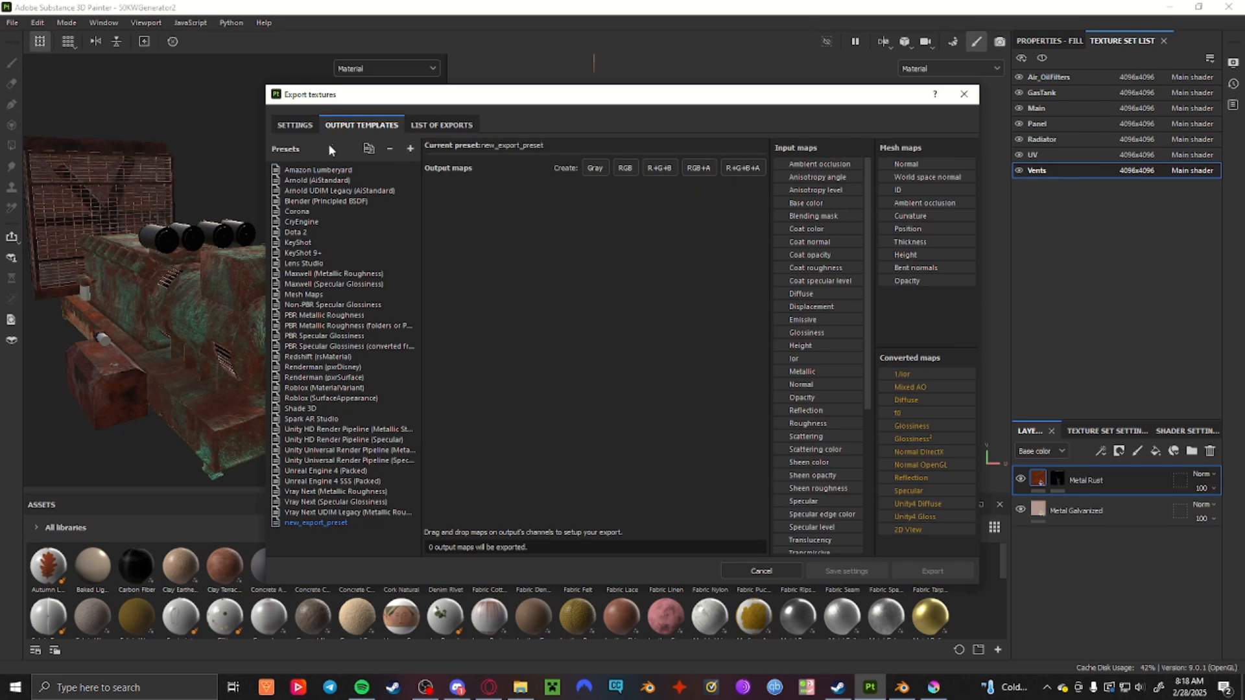
{"action": "left_click", "coordinate": [297, 126]}
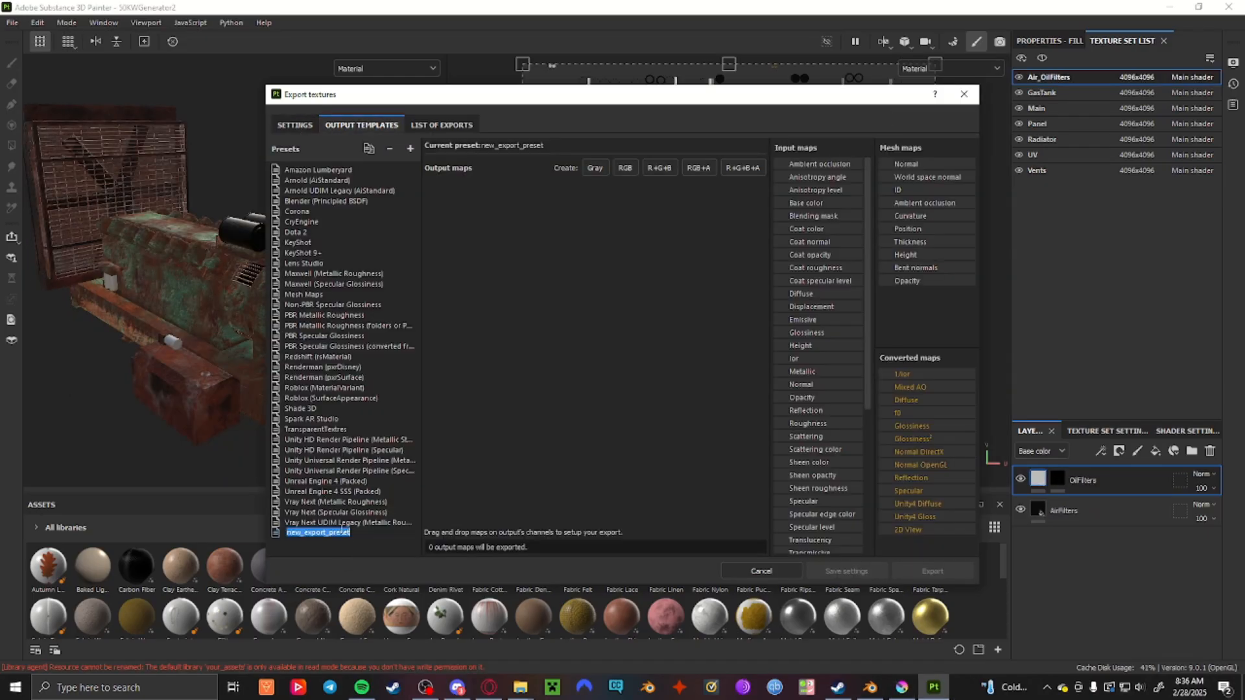
- Add an RGB+A output map to the new export preset and name it Color
{"action": "left_click", "coordinate": [489, 688]}
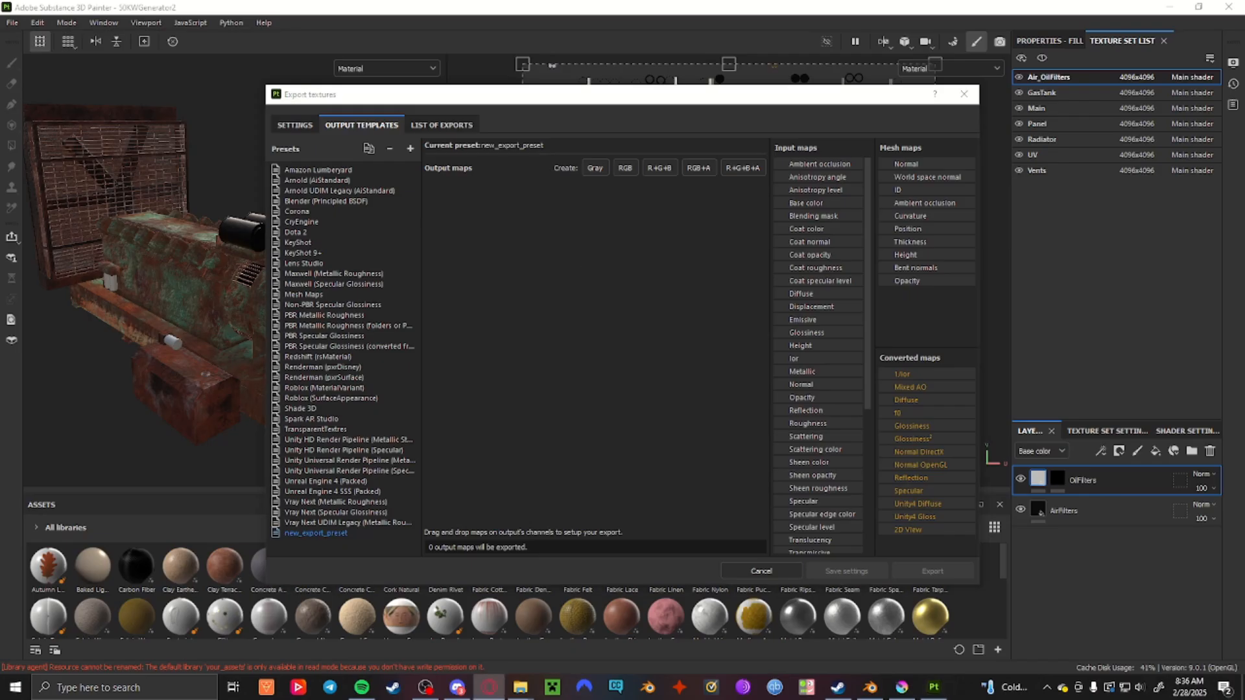
{"action": "left_click", "coordinate": [485, 229]}
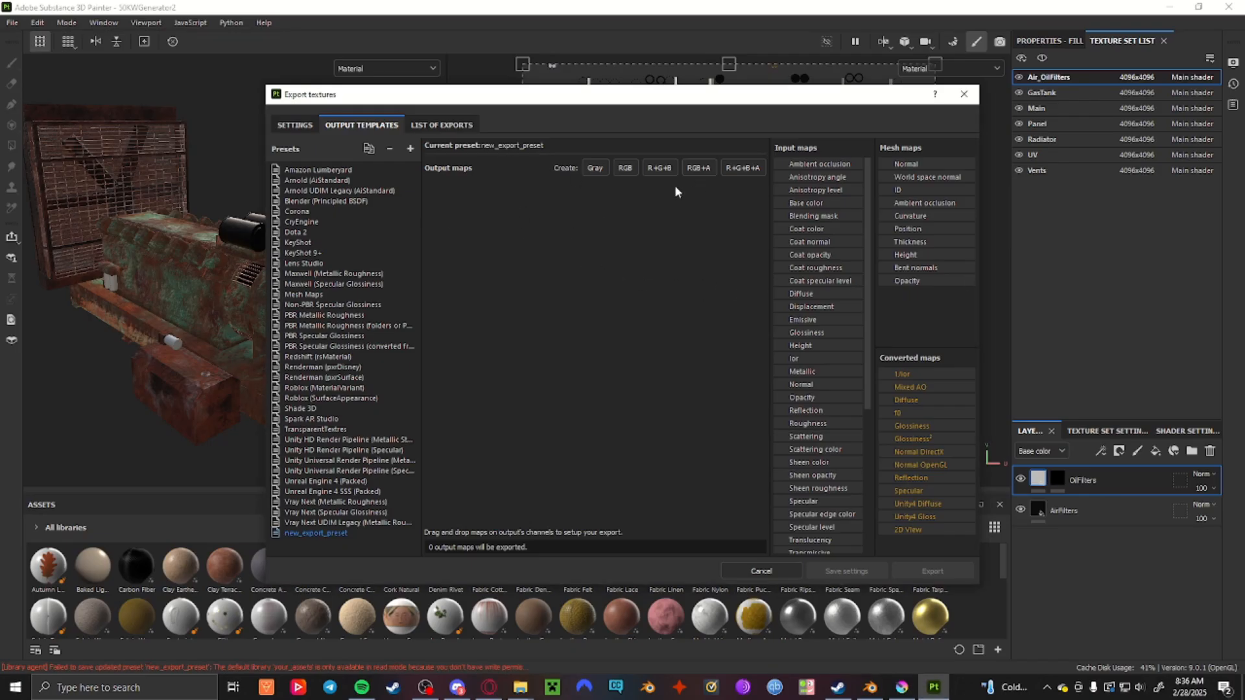
{"action": "left_click", "coordinate": [703, 167]}
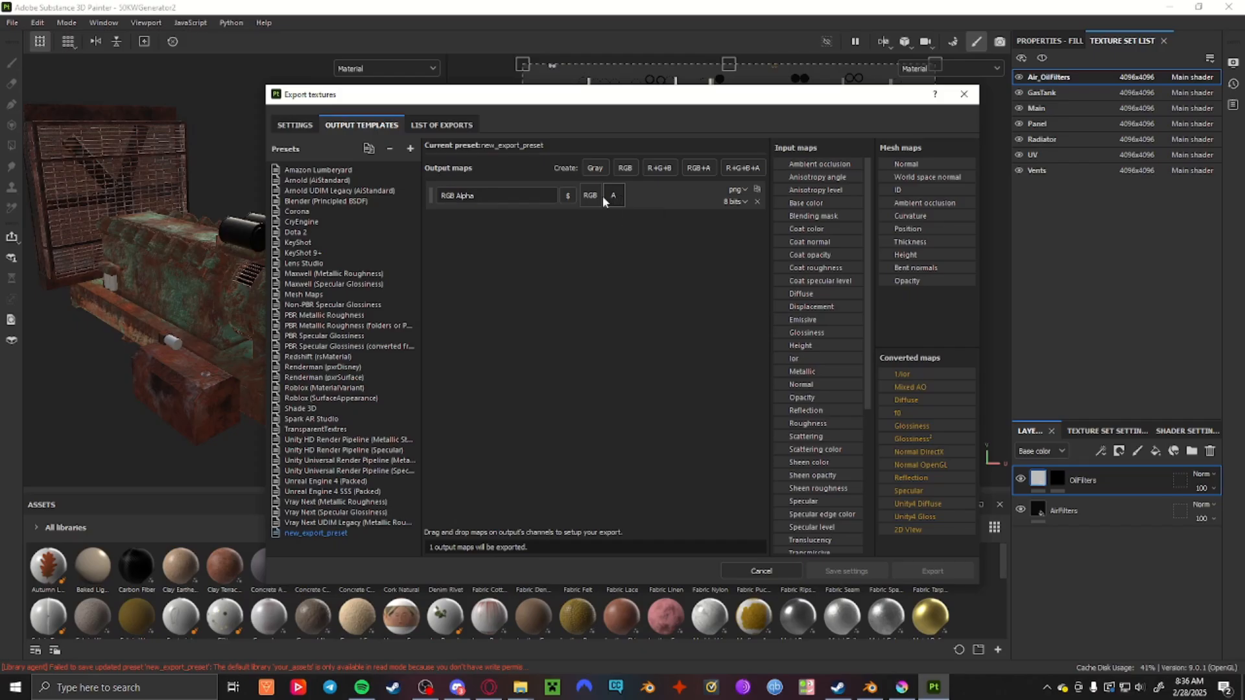
{"action": "left_click_drag", "start_coordinate": [481, 195], "coordinate": [422, 197]}
{"action": "key", "text": "BackSpace"}
{"action": "left_click", "coordinate": [513, 235]}
{"action": "left_click_drag", "start_coordinate": [441, 95], "coordinate": [474, 95]}
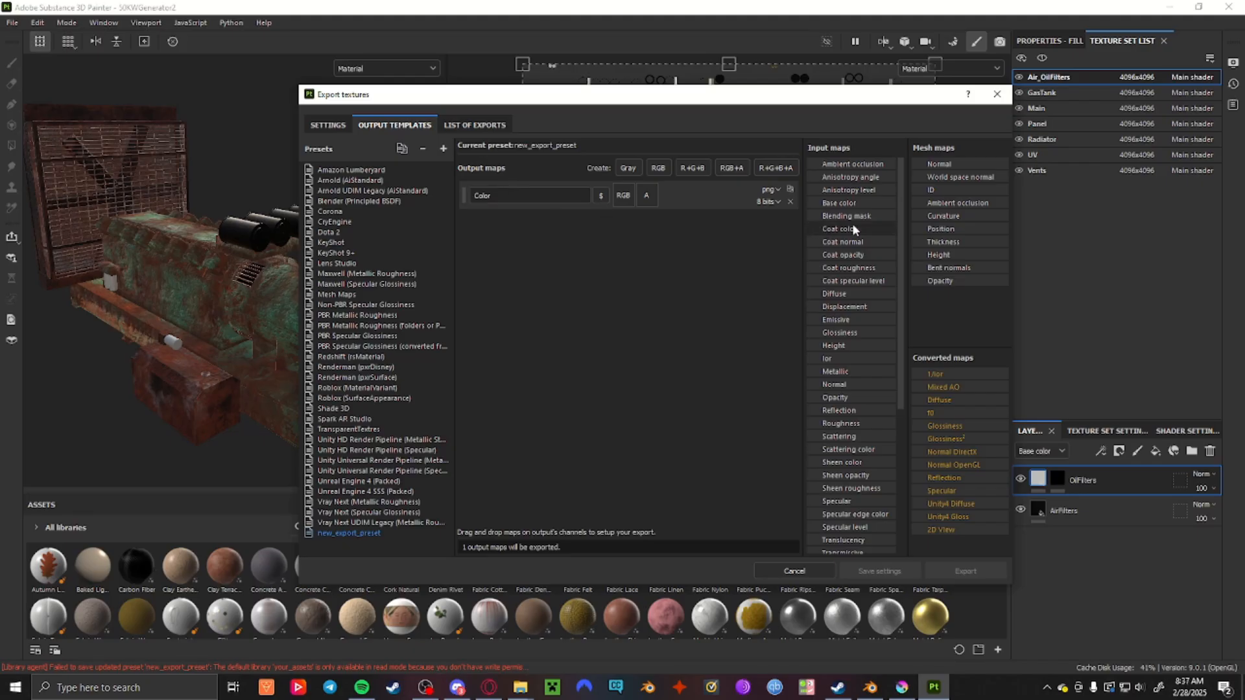
- Assign the Base color map's RGB channels to the Color output's RGB and its A channel to the alpha
{"action": "left_click_drag", "start_coordinate": [833, 204], "coordinate": [628, 193]}
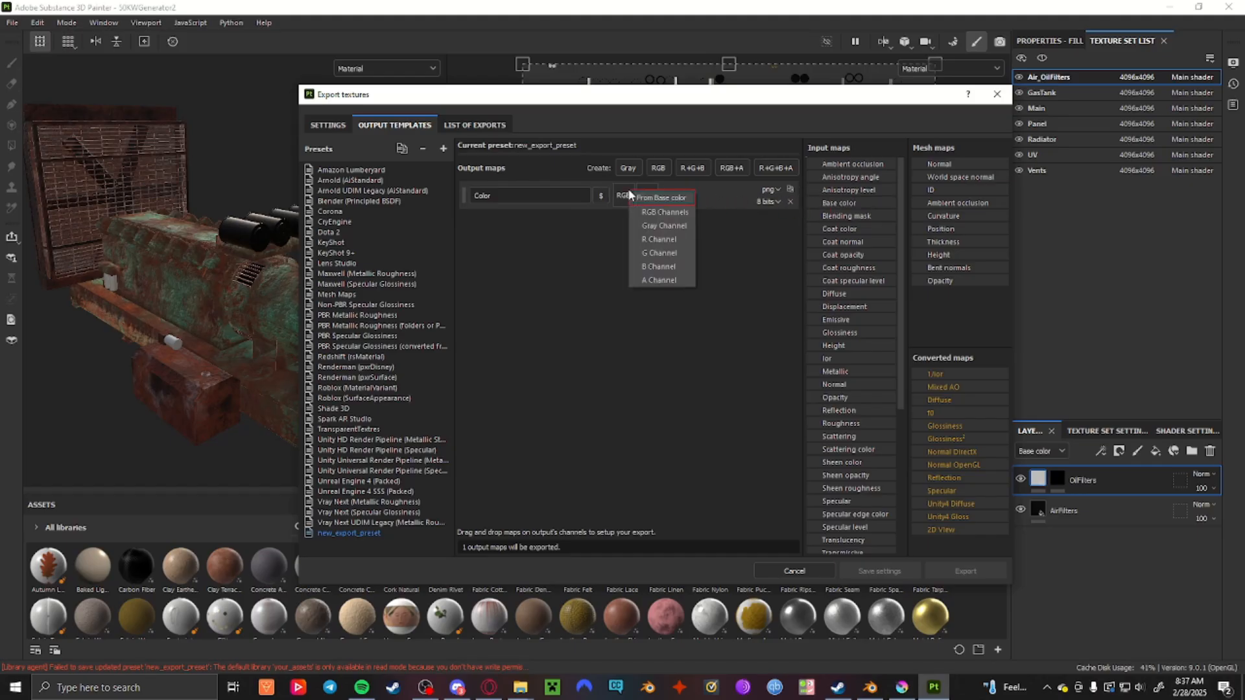
{"action": "left_click", "coordinate": [652, 209]}
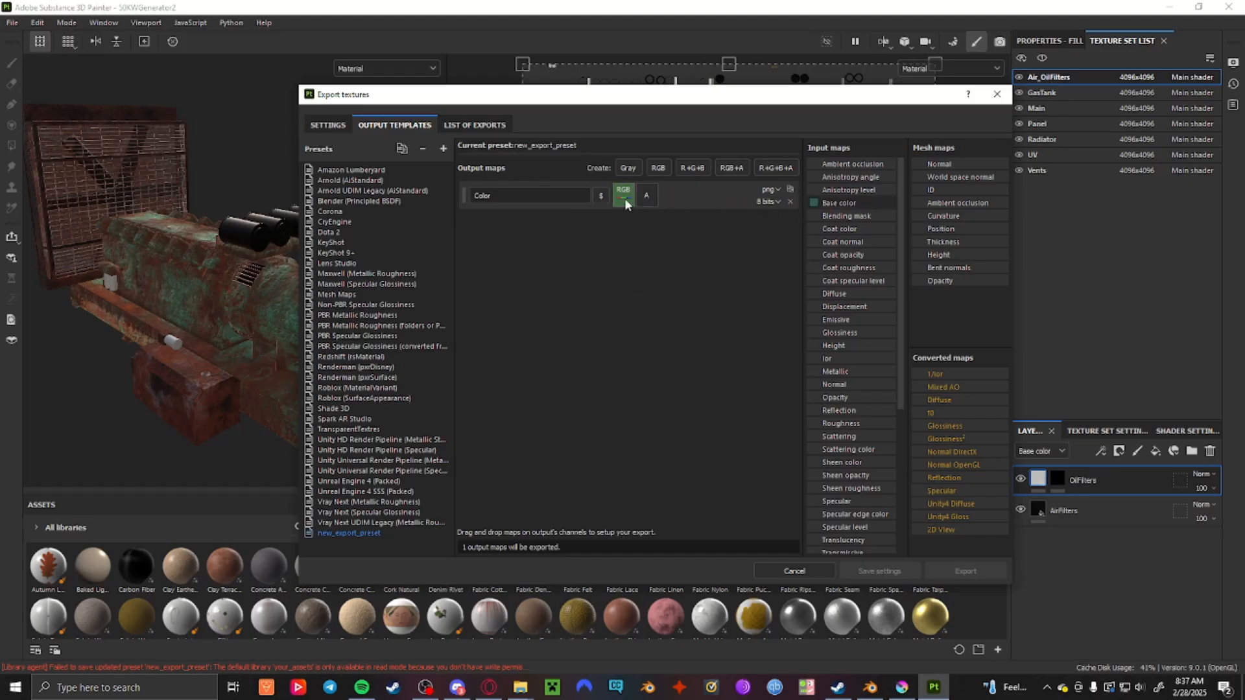
{"action": "mouse_move", "coordinate": [626, 203]}
{"action": "left_mouse_down"}
{"action": "mouse_move", "coordinate": [792, 202]}
{"action": "mouse_move", "coordinate": [645, 197]}
{"action": "left_mouse_up"}
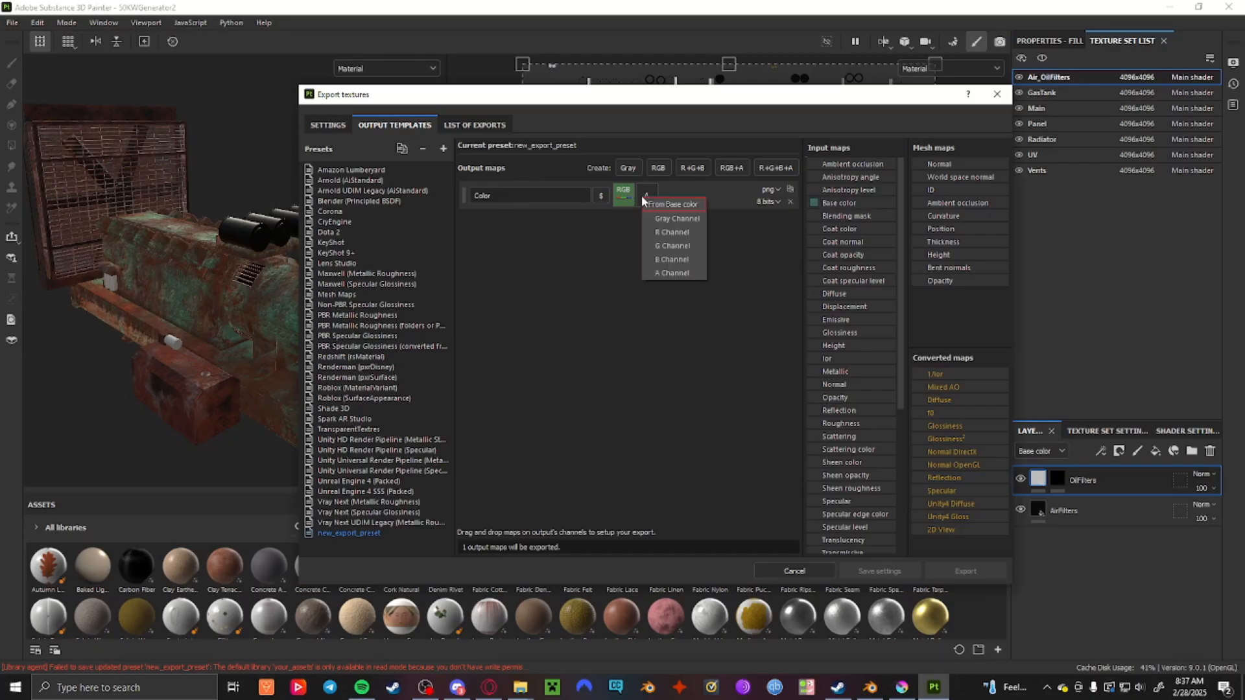
{"action": "left_click", "coordinate": [673, 273]}
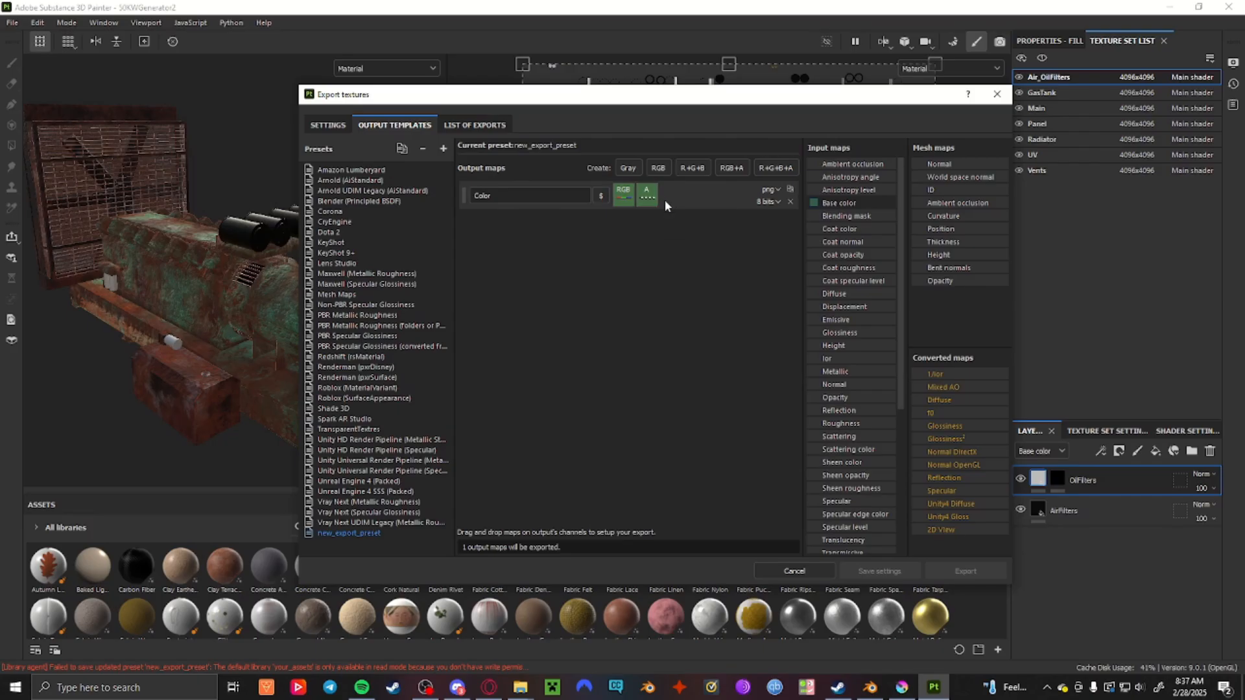
- Duplicate the Color output map and name the copy Roughness
{"action": "left_click", "coordinate": [789, 189]}
{"action": "left_click_drag", "start_coordinate": [521, 225], "coordinate": [448, 221]}
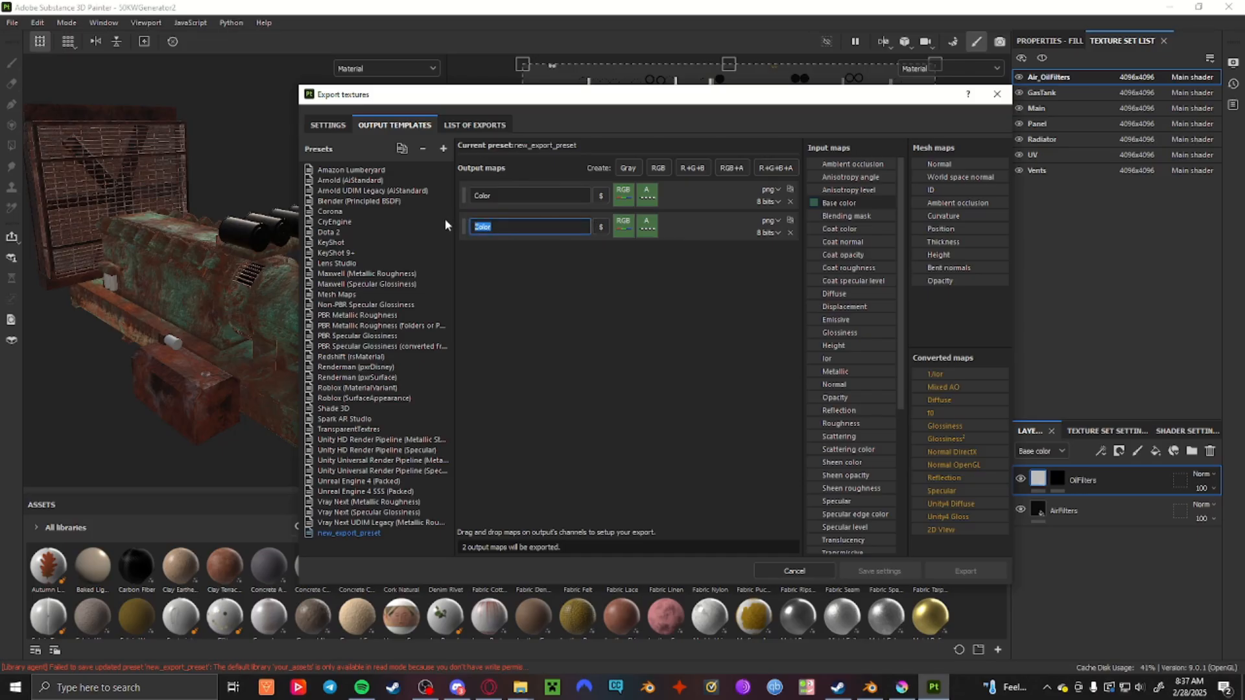
{"action": "key", "text": "BackSpace"}
{"action": "type", "text": "Roughness"}
{"action": "left_click", "coordinate": [586, 270]}
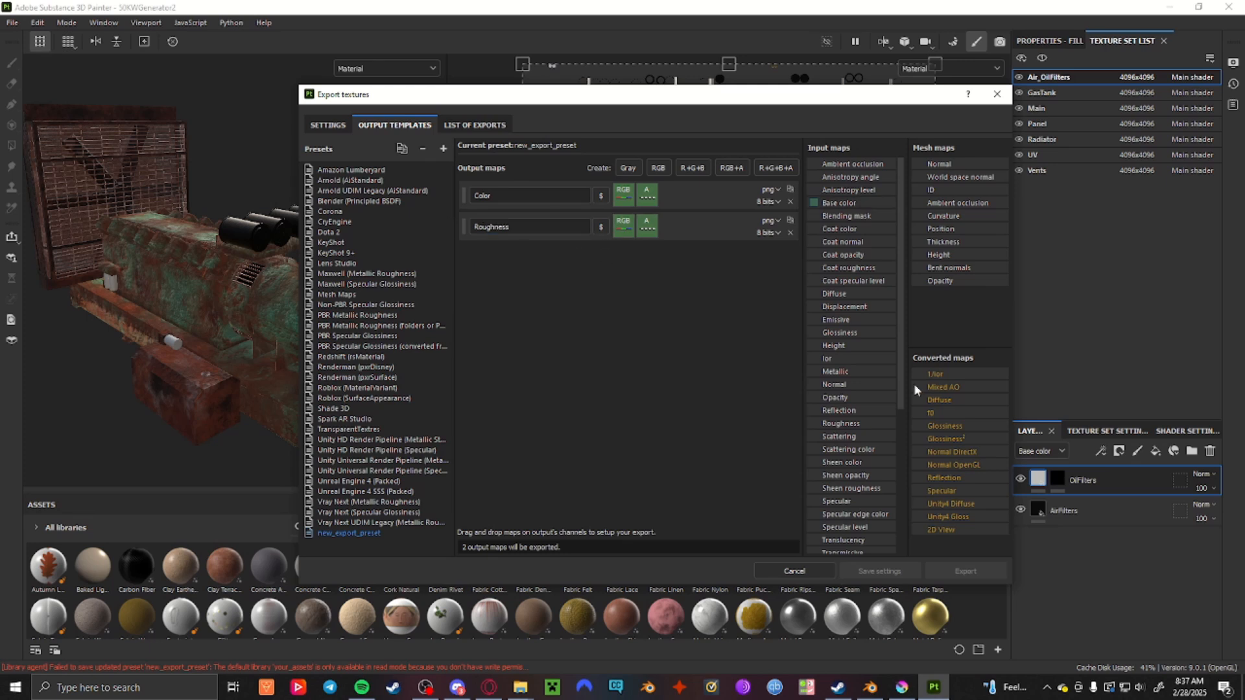
- Assign the Roughness input map's gray channel to the Roughness output's RGB and its A channel to the alpha
{"action": "left_click_drag", "start_coordinate": [855, 425], "coordinate": [627, 225]}
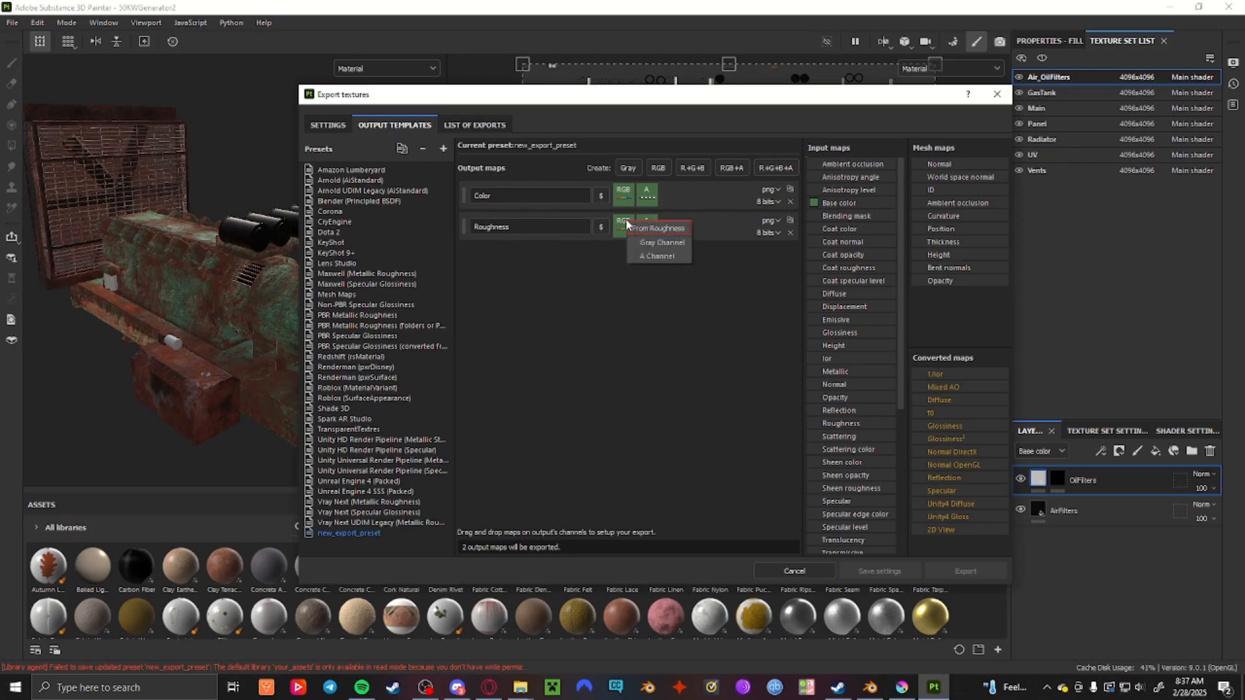
{"action": "left_click", "coordinate": [660, 243]}
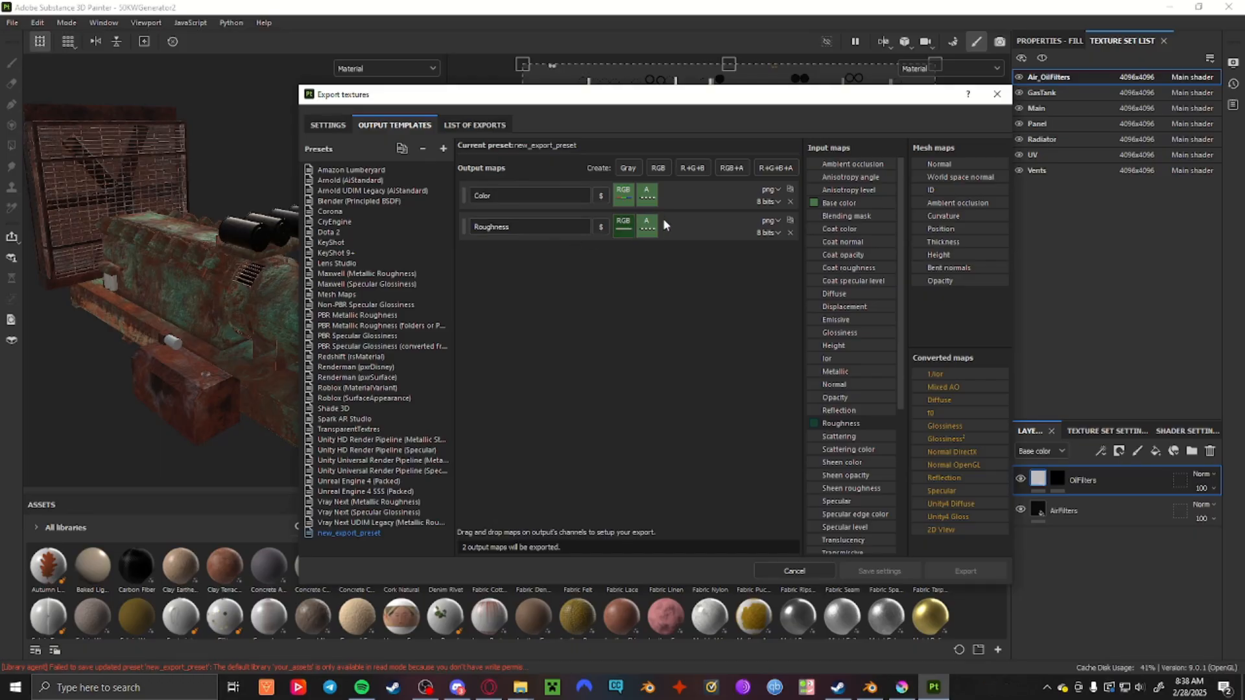
{"action": "left_click_drag", "start_coordinate": [841, 423], "coordinate": [660, 224]}
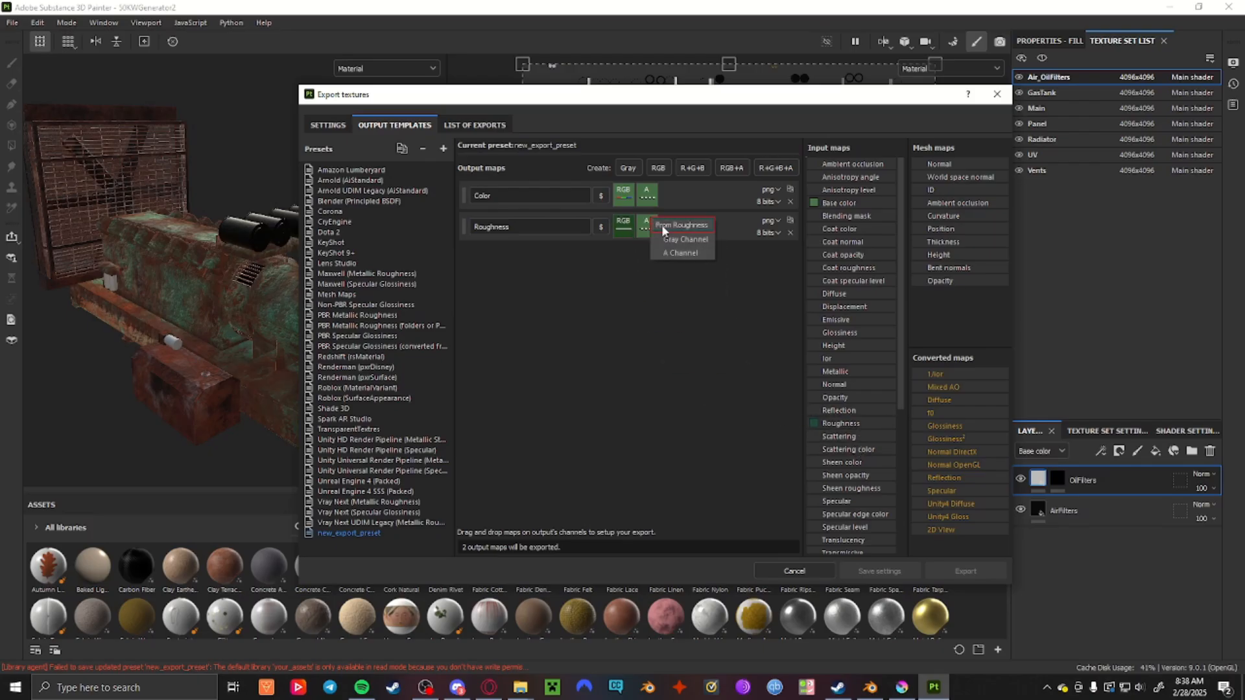
{"action": "left_click", "coordinate": [690, 253]}
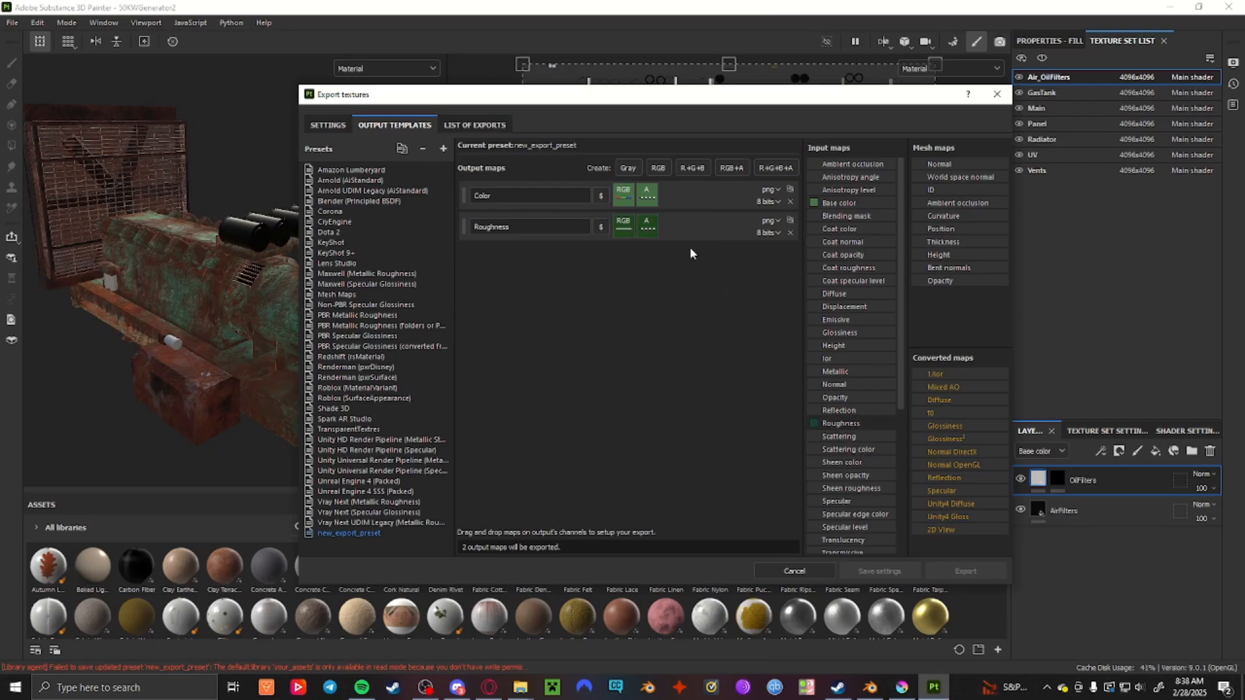
- Duplicate the Roughness output map and name the copy Metalic
{"action": "left_click", "coordinate": [790, 221]}
{"action": "double_click", "coordinate": [491, 258]}
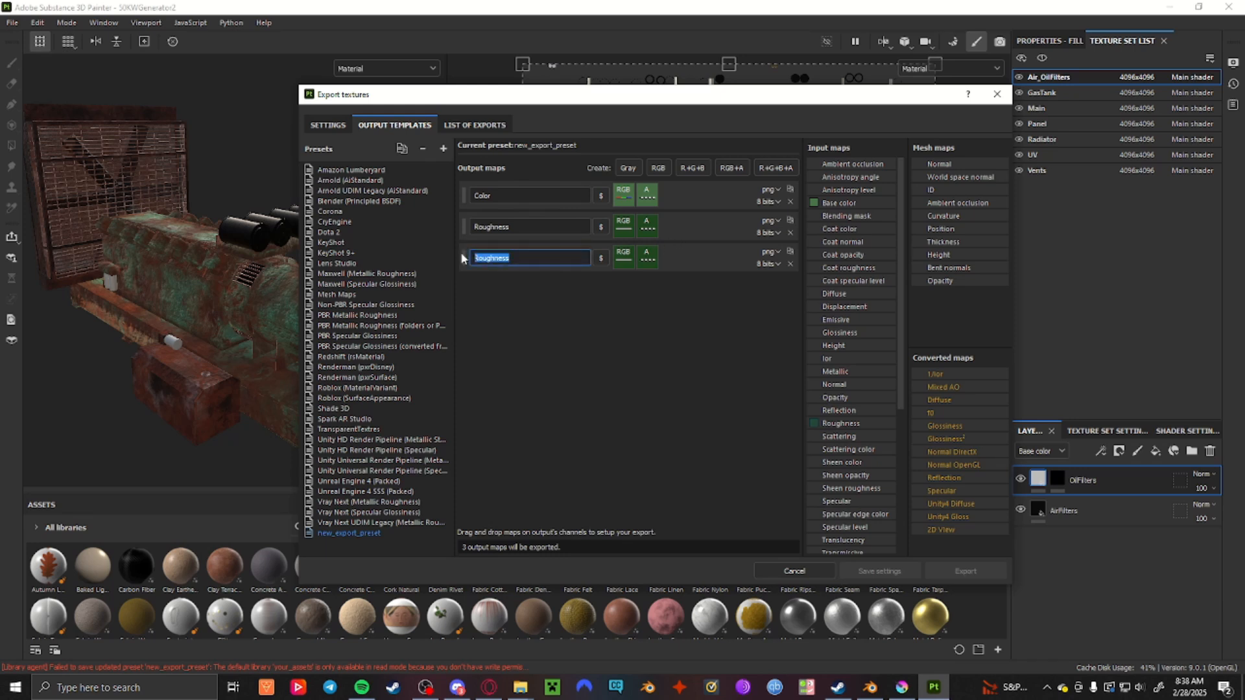
{"action": "key", "text": "BackSpace"}
{"action": "type", "text": "Metalic"}
- Assign the Metallic input map's gray channel to the Metalic output's RGB and its A channel to the alpha
{"action": "left_click_drag", "start_coordinate": [844, 374], "coordinate": [625, 260]}
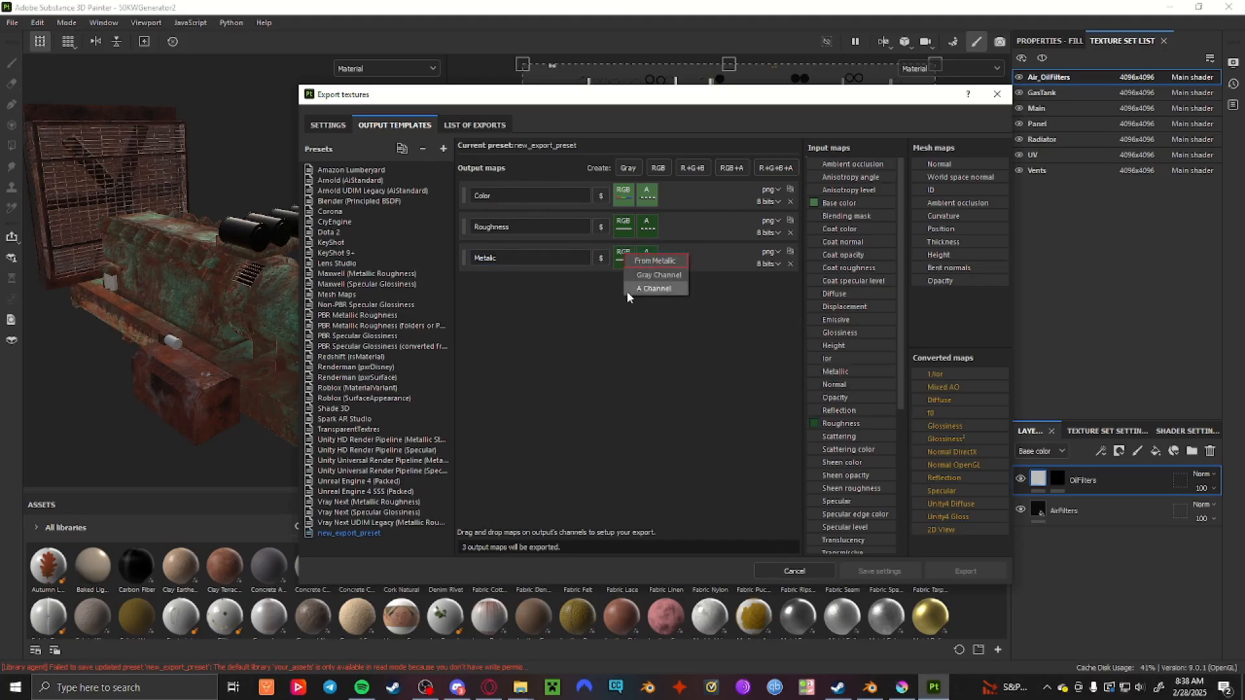
{"action": "left_click", "coordinate": [644, 281]}
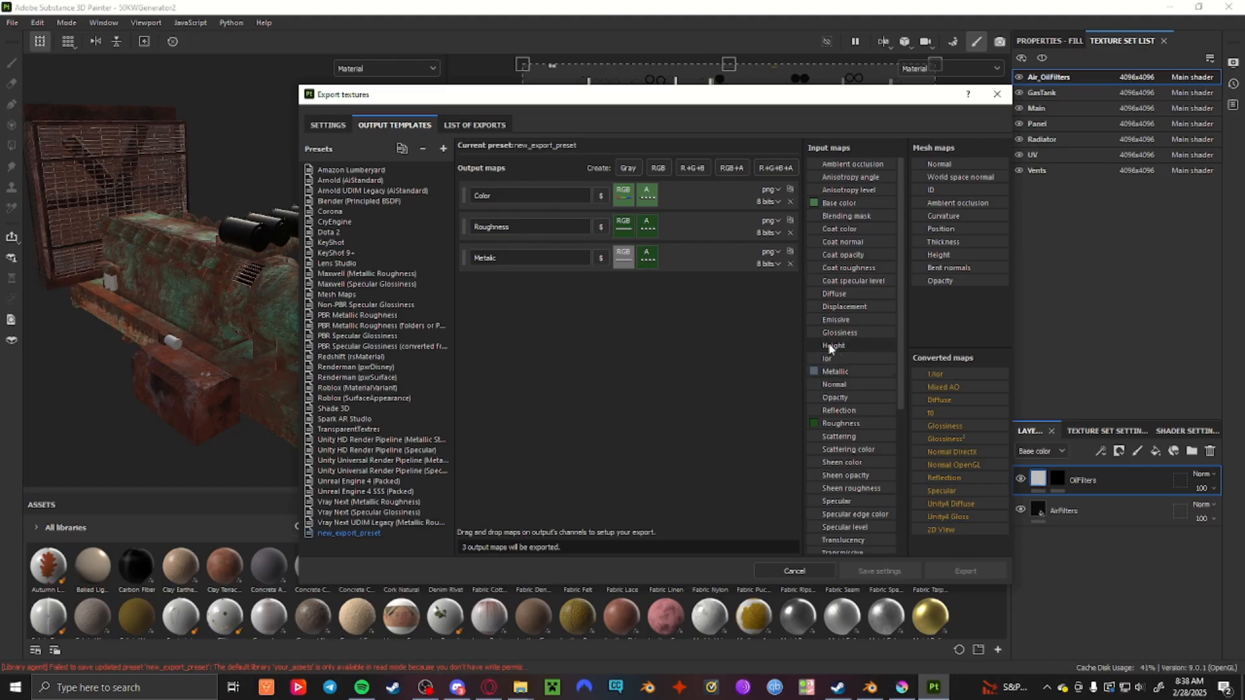
{"action": "left_click_drag", "start_coordinate": [835, 371], "coordinate": [647, 258]}
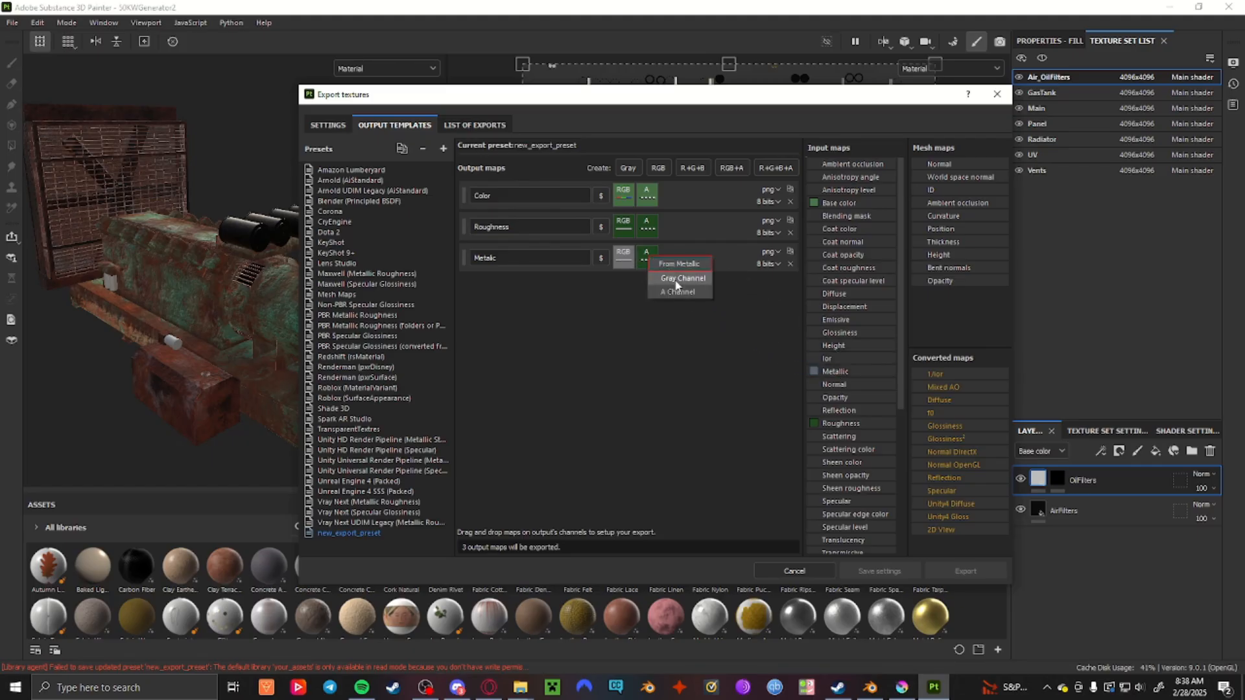
{"action": "left_click", "coordinate": [674, 292]}
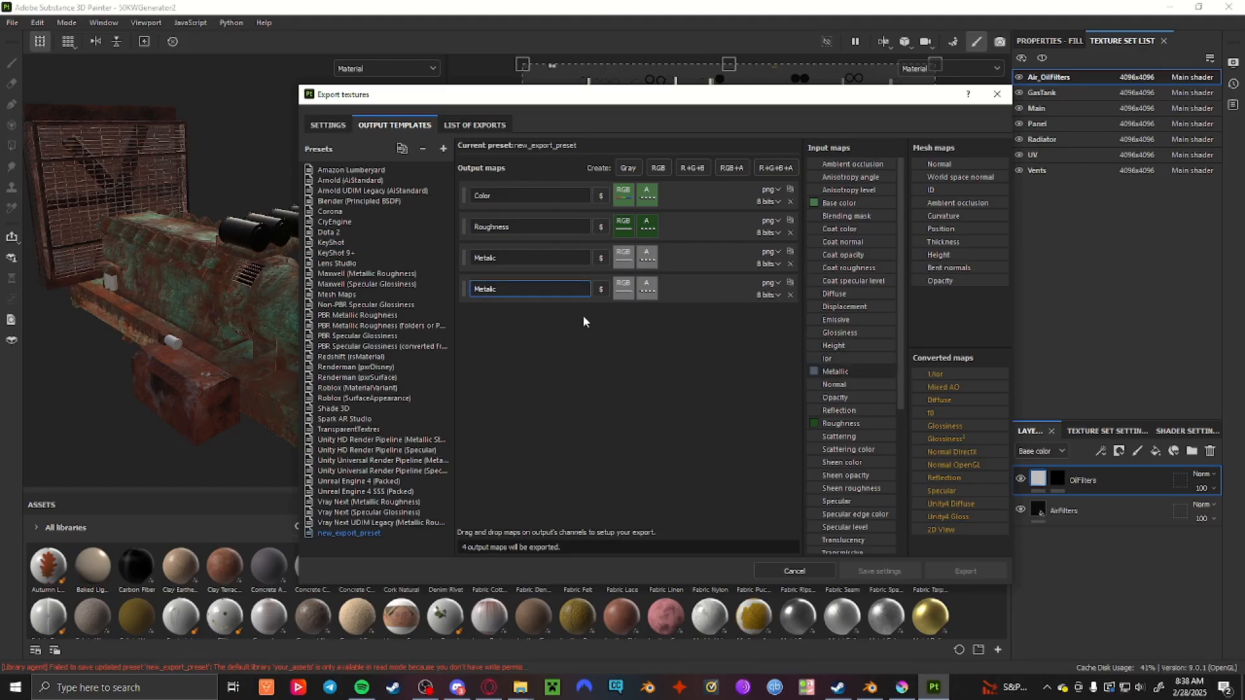
- Rename the duplicated Metalic output map as Height
{"action": "key", "text": "BackSpace"}
{"action": "key", "text": "BackSpace"}
{"action": "key", "text": "BackSpace"}
{"action": "key", "text": "BackSpace"}
{"action": "key", "text": "BackSpace"}
{"action": "key", "text": "BackSpace"}
{"action": "key", "text": "BackSpace"}
{"action": "type", "text": "Height"}
- Assign the Height input map's gray channel to the Height output's RGB and its A channel to the alpha
{"action": "left_click_drag", "start_coordinate": [835, 345], "coordinate": [626, 291]}
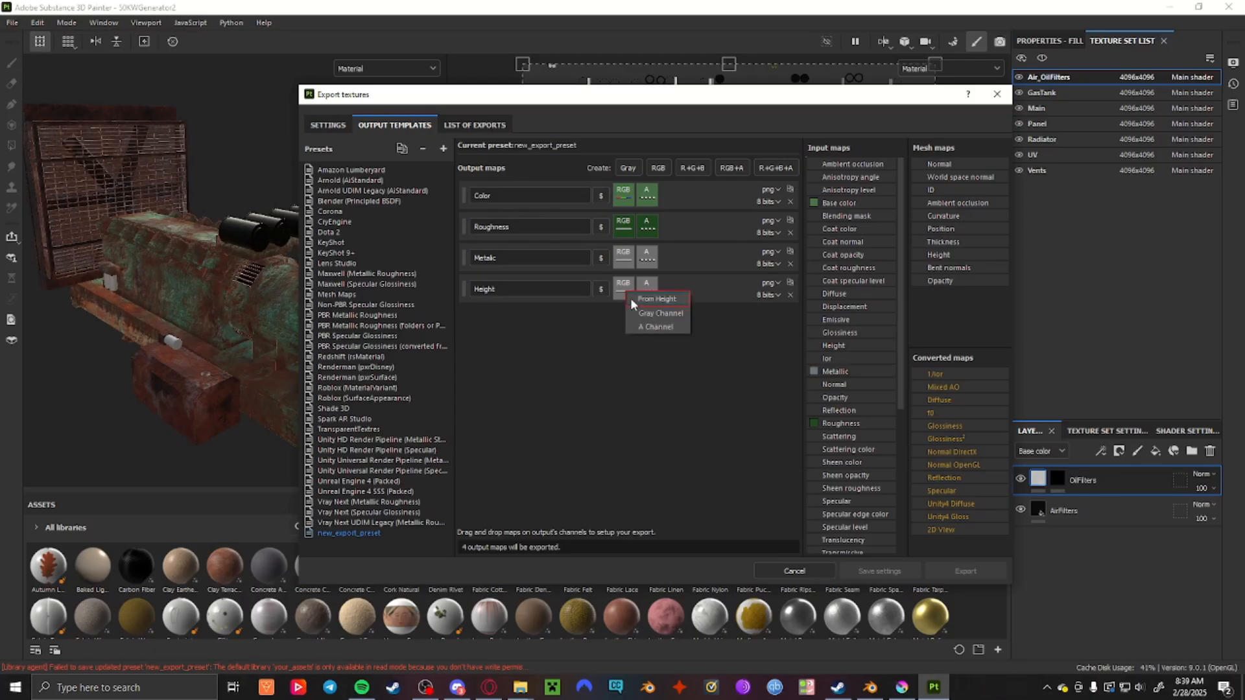
{"action": "left_click", "coordinate": [640, 315]}
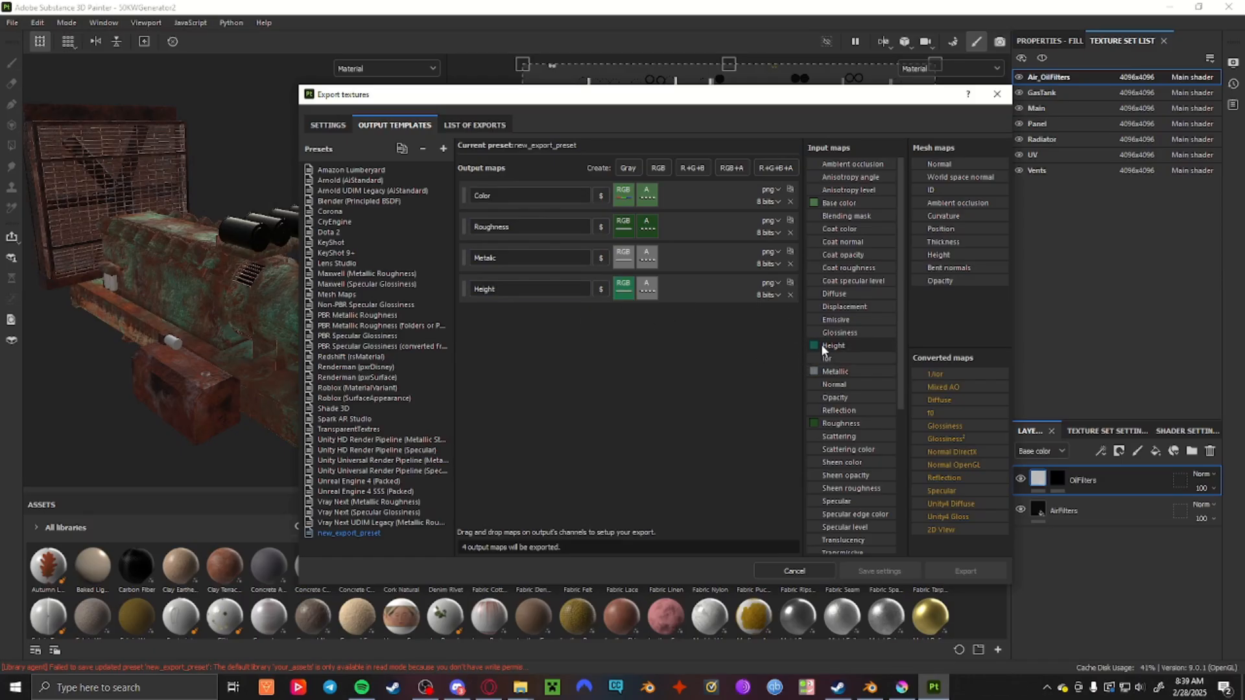
{"action": "left_click_drag", "start_coordinate": [824, 347], "coordinate": [647, 290]}
{"action": "left_click", "coordinate": [671, 311]}
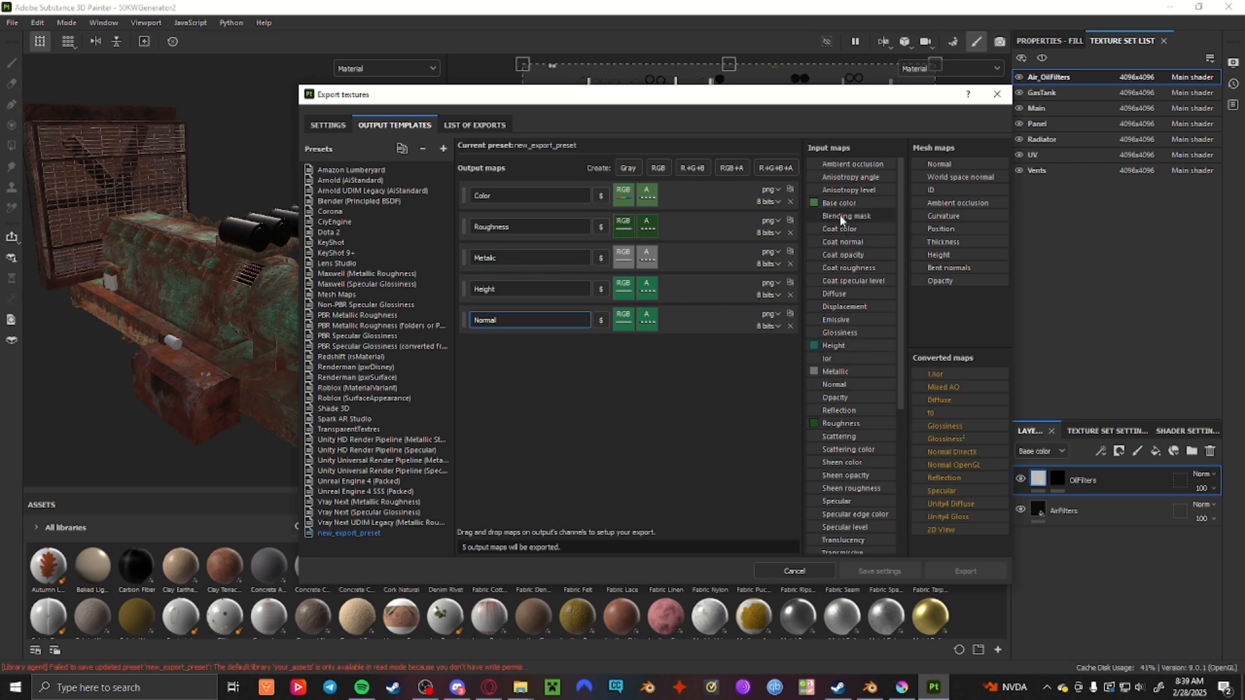
- Assign the Normal OpenGL converted map to the Normal output's RGB and the Normal input map's A channel to the alpha
{"action": "scroll", "coordinate": [854, 423], "scroll_direction": "down", "scroll_amount": 1}
{"action": "scroll", "coordinate": [865, 473], "scroll_direction": "up", "scroll_amount": 1}
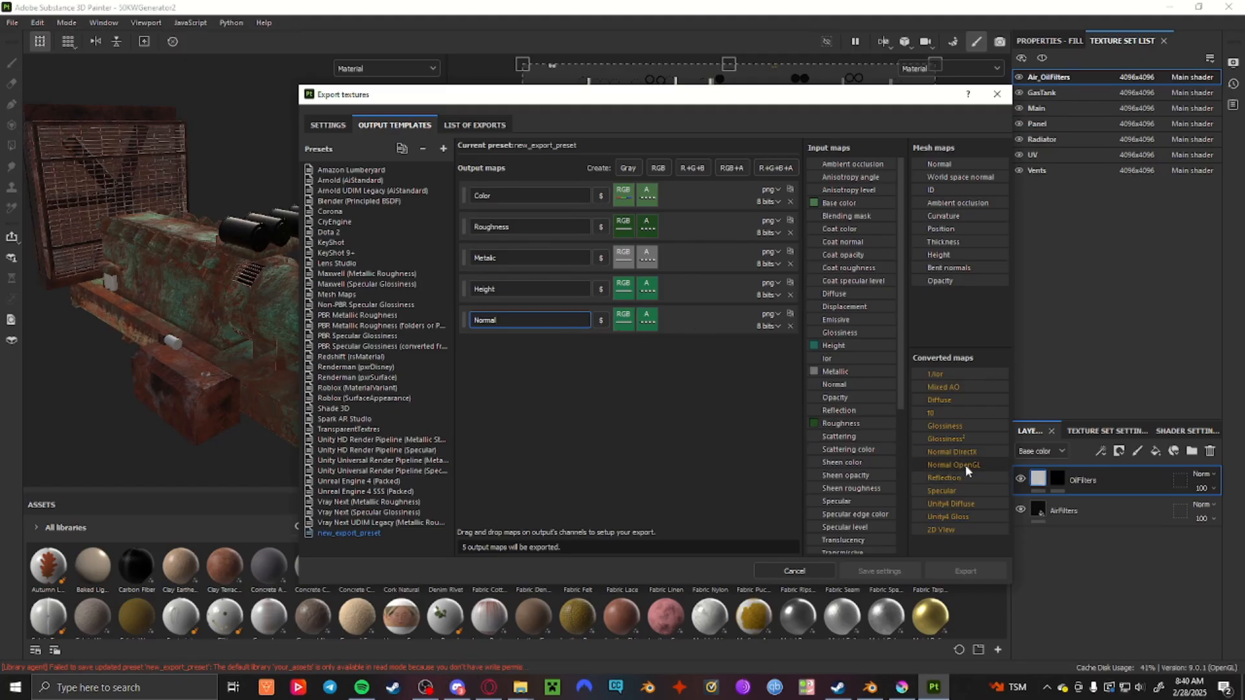
{"action": "left_click_drag", "start_coordinate": [965, 465], "coordinate": [626, 324]}
{"action": "left_click", "coordinate": [660, 340]}
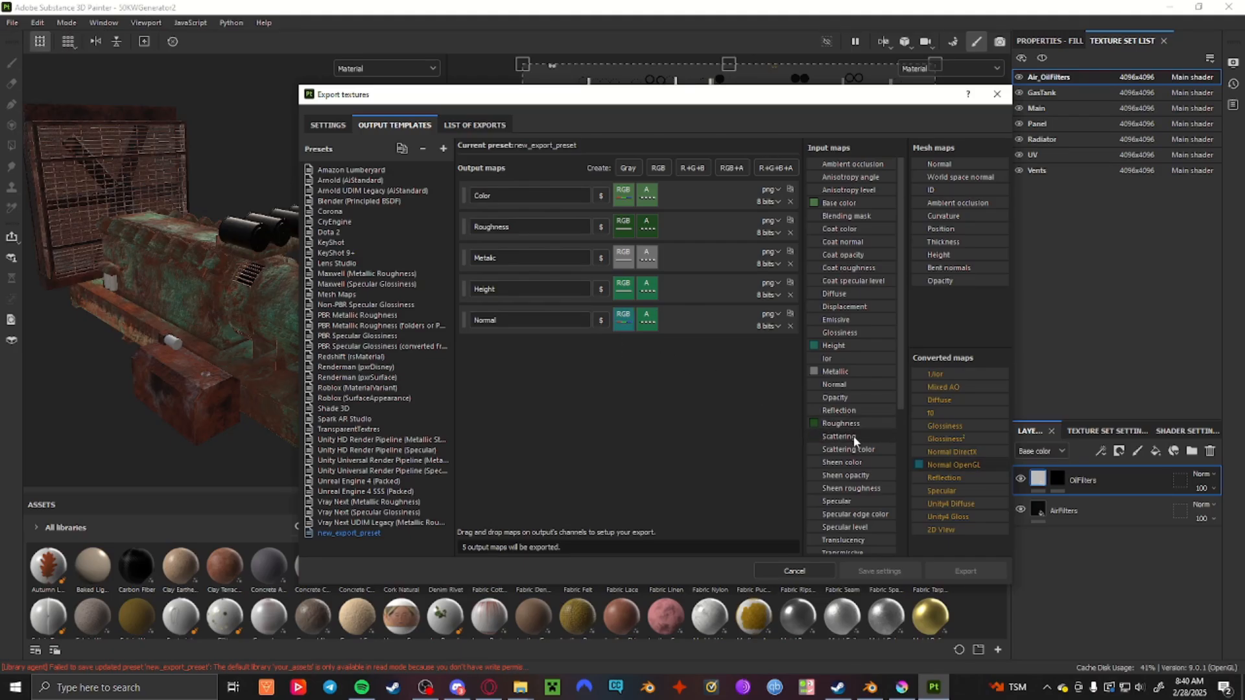
{"action": "left_click_drag", "start_coordinate": [835, 386], "coordinate": [650, 323]}
{"action": "left_click", "coordinate": [680, 386]}
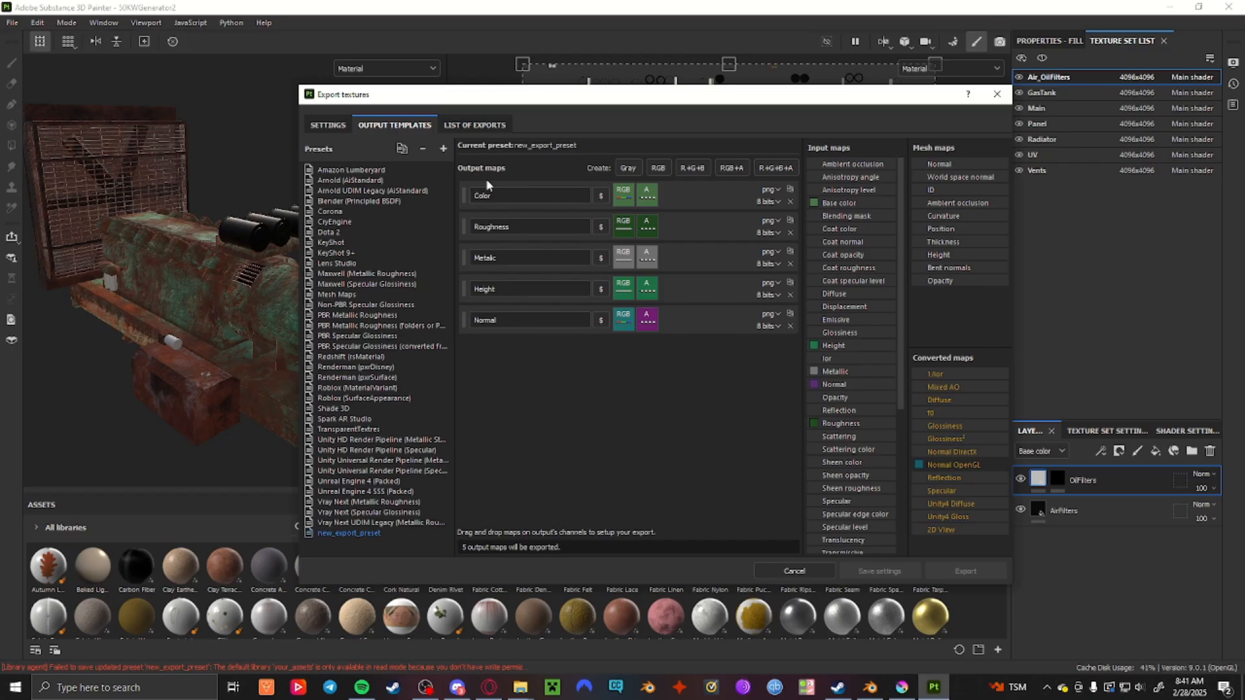
- Return to the general export settings and choose new_export_preset as the output template
{"action": "left_click", "coordinate": [347, 125]}
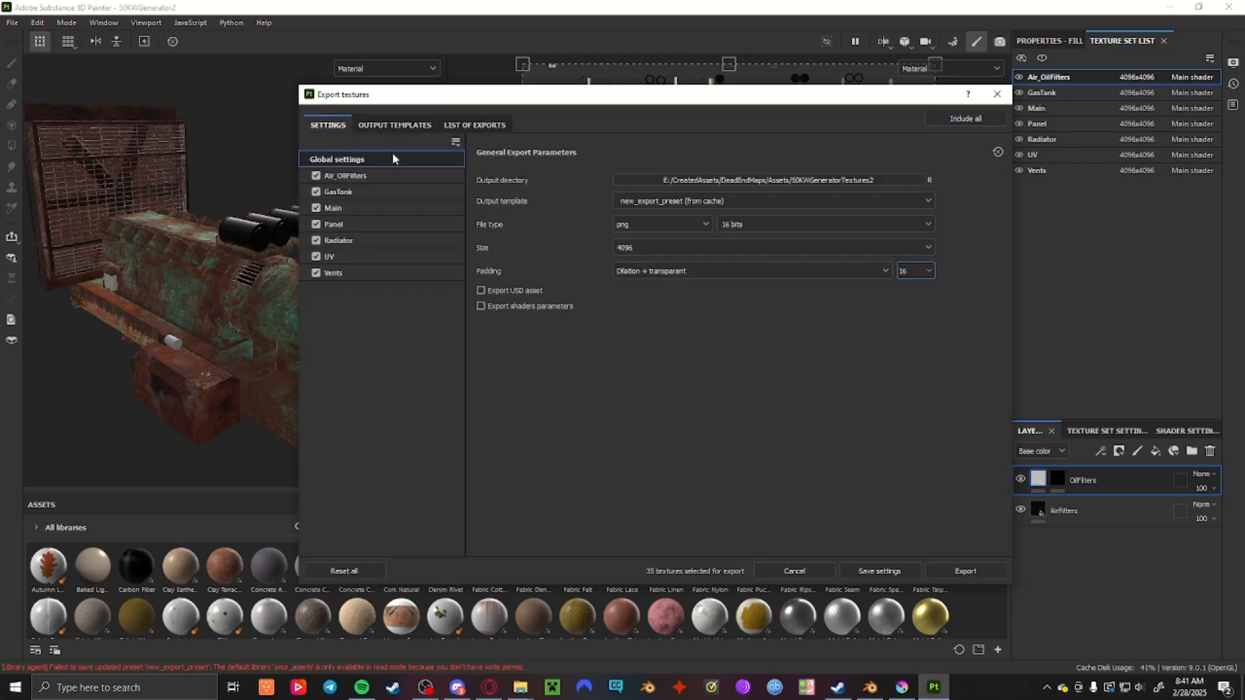
{"action": "left_click", "coordinate": [706, 197]}
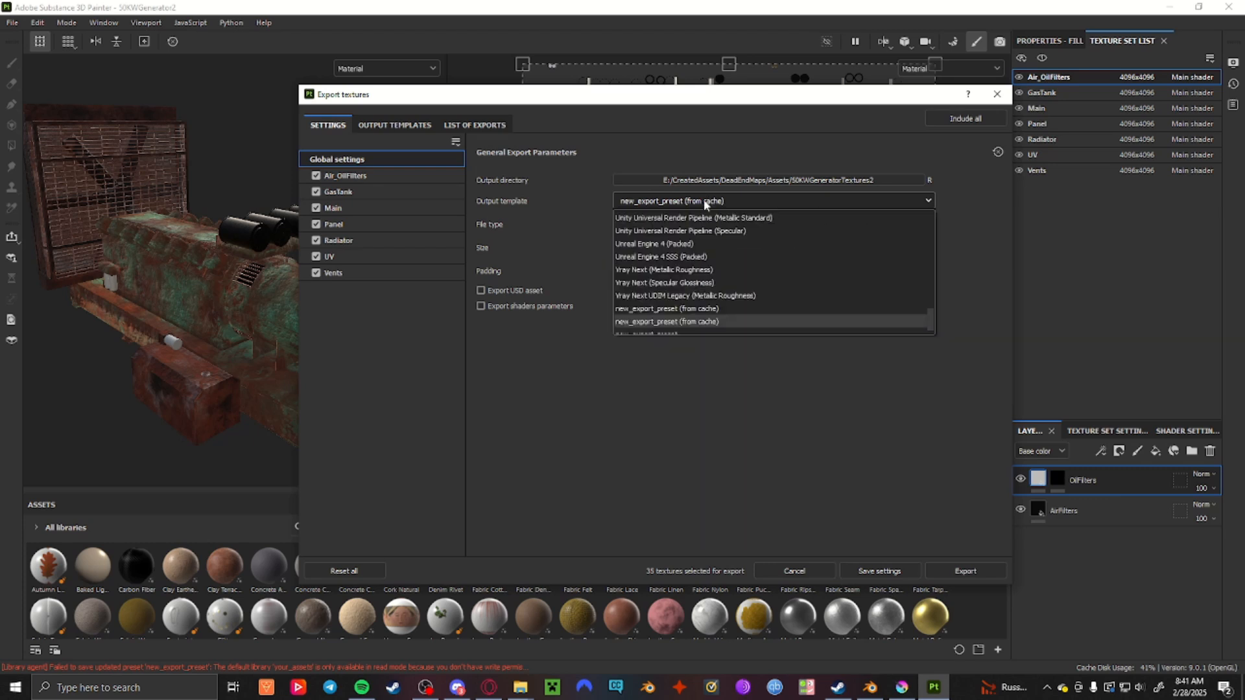
{"action": "scroll", "coordinate": [698, 264], "scroll_direction": "down", "scroll_amount": 1}
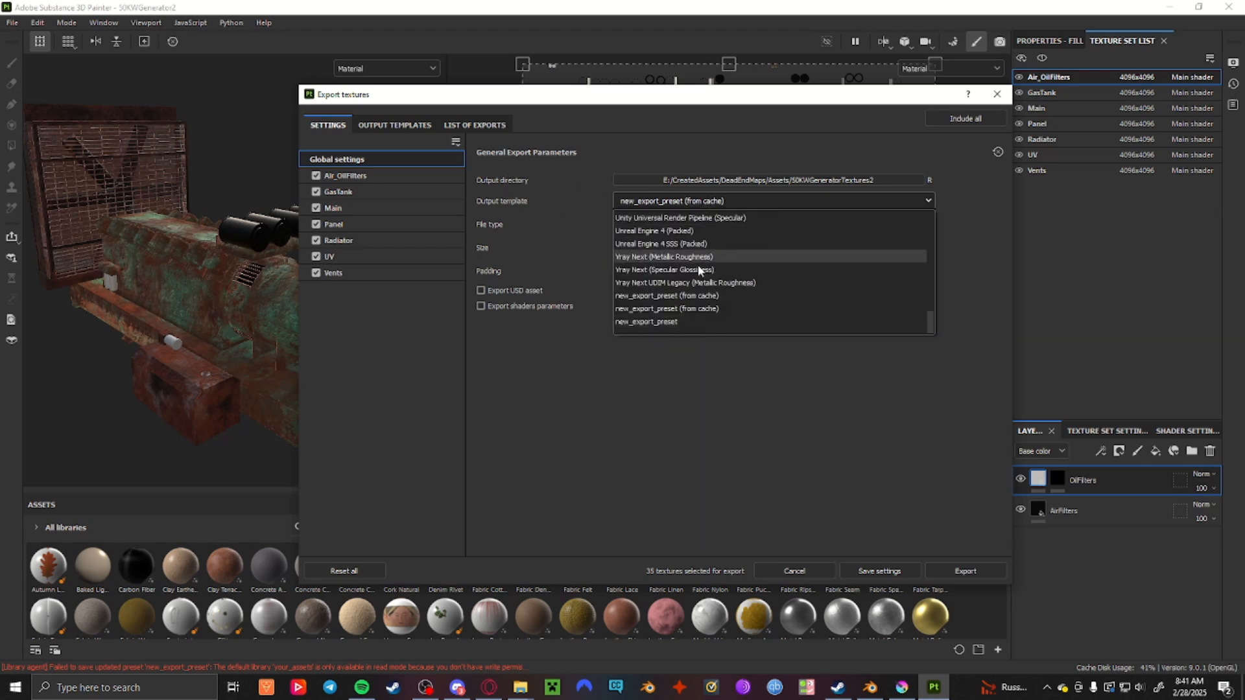
{"action": "left_click", "coordinate": [678, 323]}
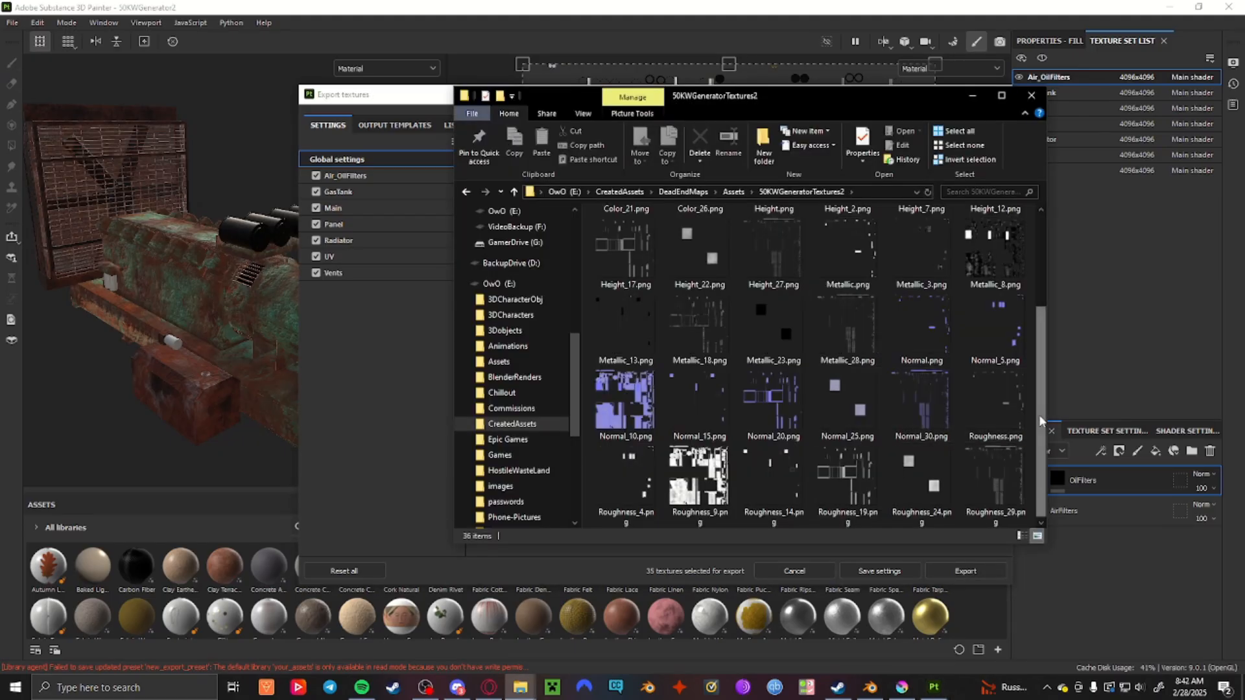
- Look through the exported textures in 50KWGeneratorTextures2 and its GeneratorFinalTextures subfolder, and return to the export settings
{"action": "left_click_drag", "start_coordinate": [1040, 422], "coordinate": [1041, 288]}
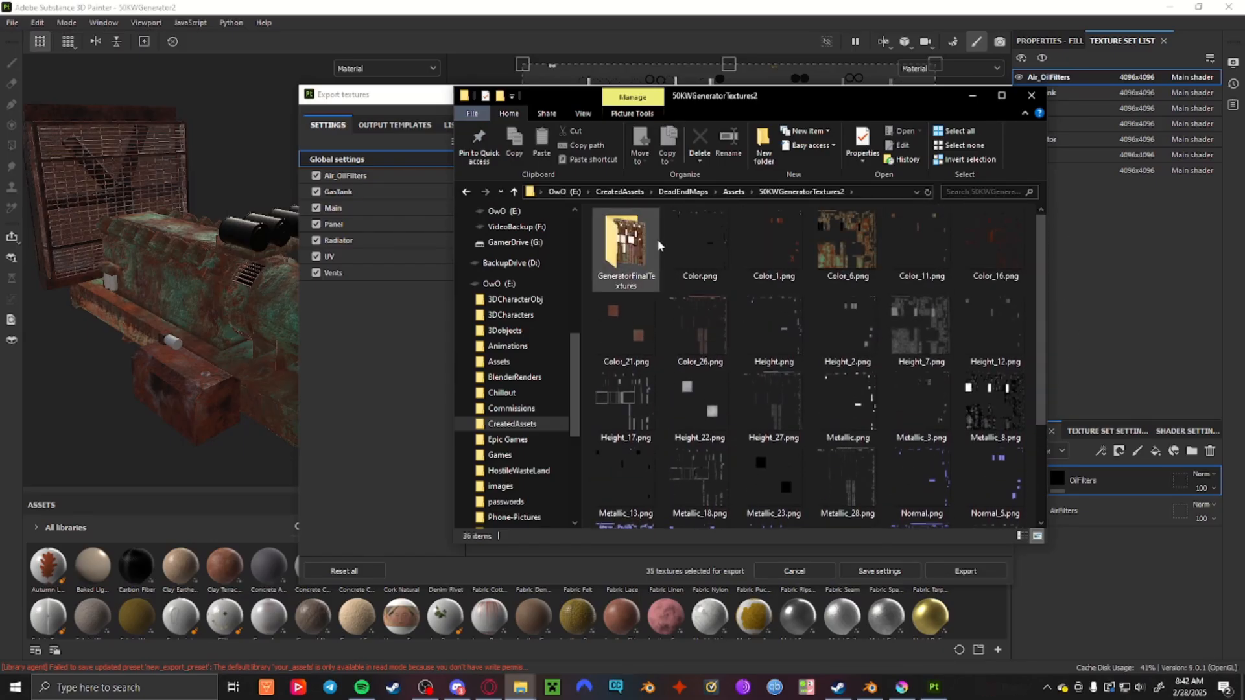
{"action": "double_click", "coordinate": [625, 241]}
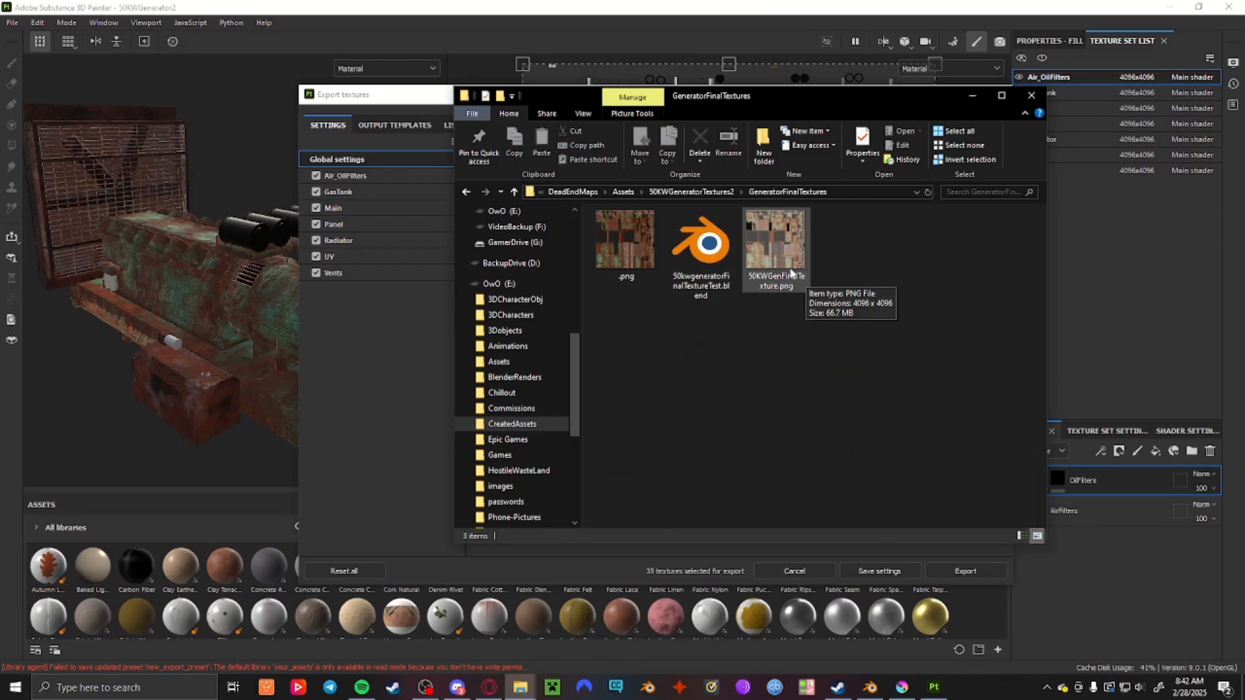
{"action": "left_click", "coordinate": [691, 193]}
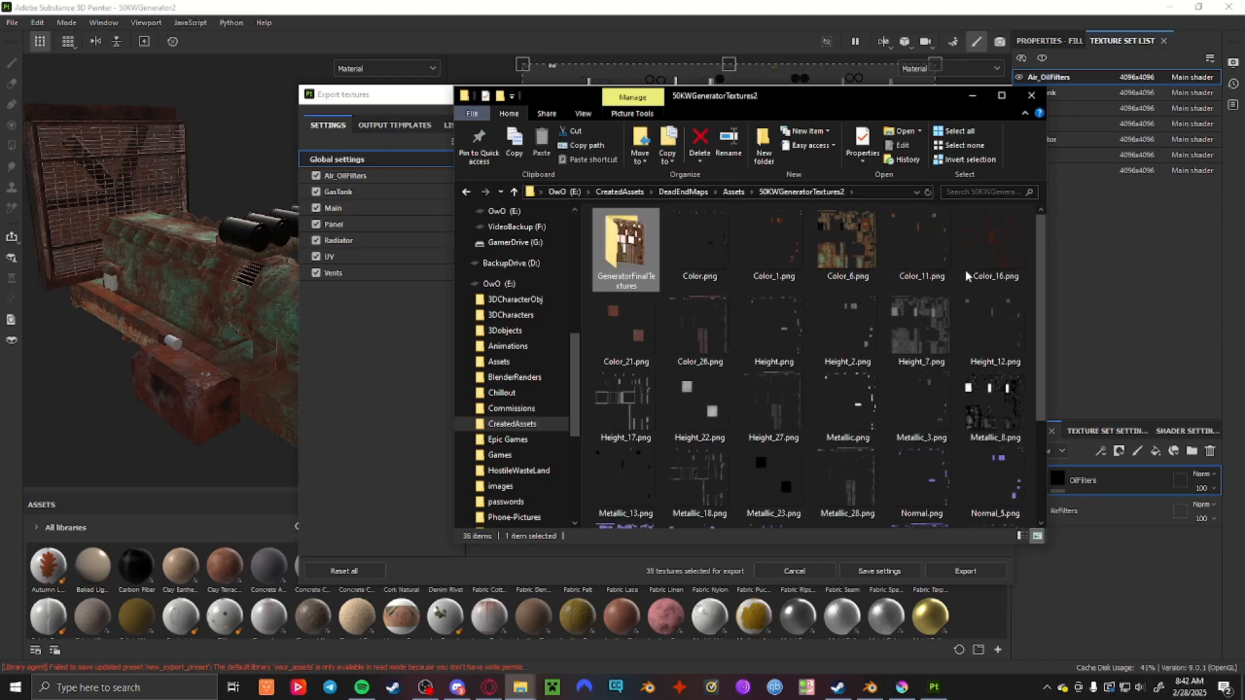
{"action": "left_click", "coordinate": [971, 96]}
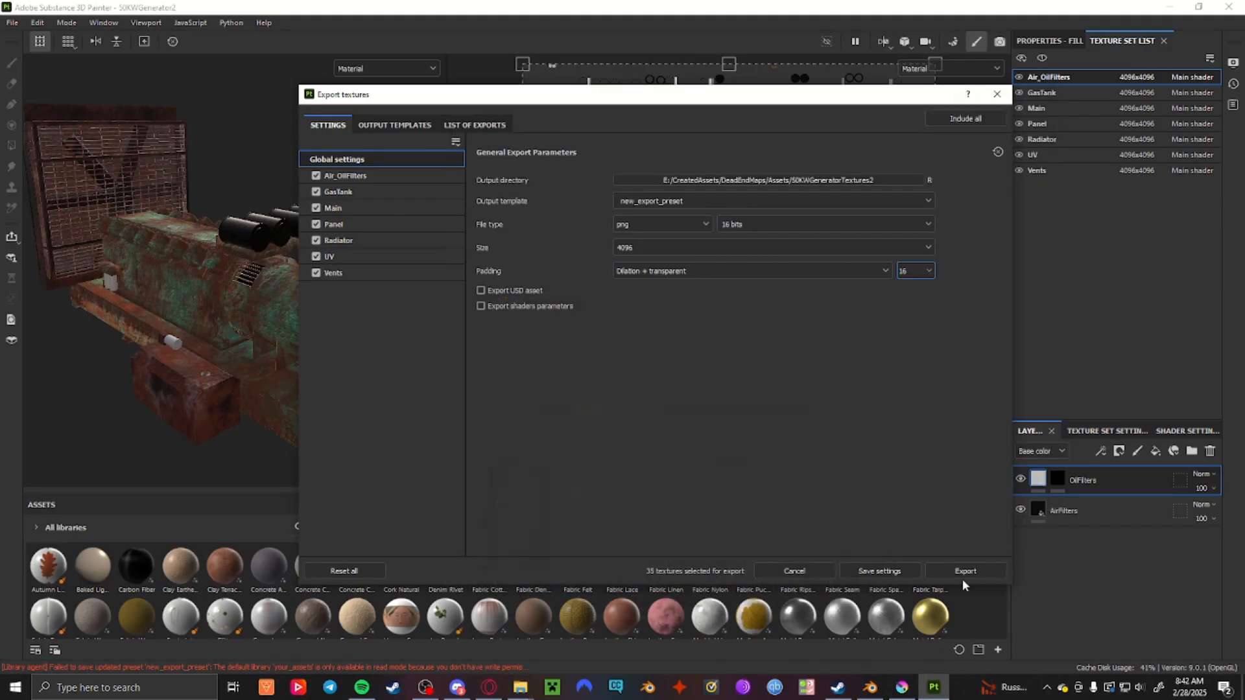
- Switch to Krita and examine the combined 50KWGenFinalTexture.png atlas and its layer stack down to the Background layer
{"action": "left_click", "coordinate": [902, 687]}
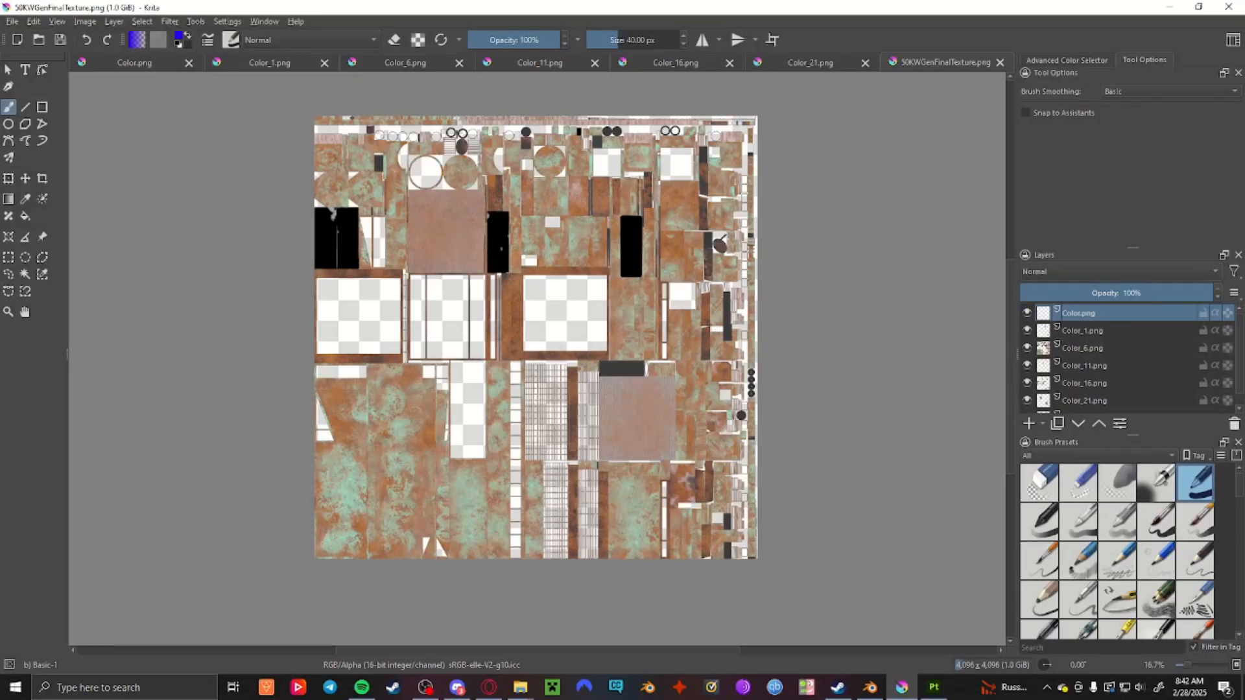
{"action": "middle_click_drag", "start_coordinate": [446, 281], "coordinate": [484, 312]}
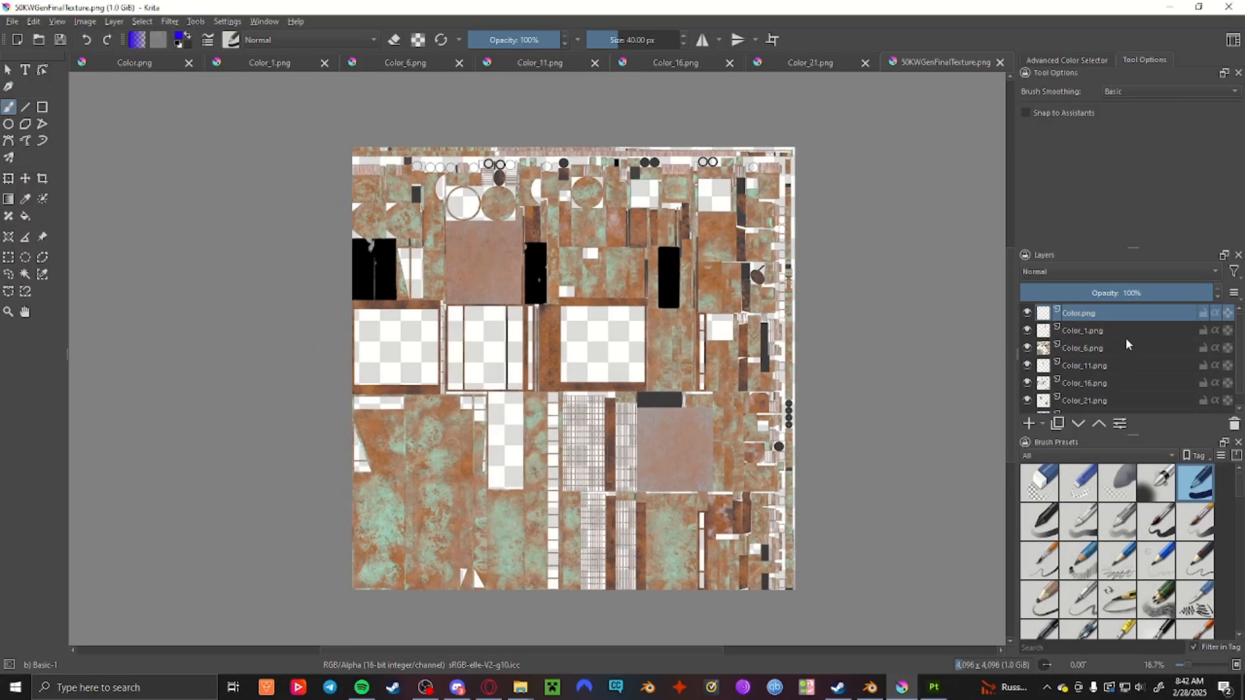
{"action": "left_click", "coordinate": [1098, 408]}
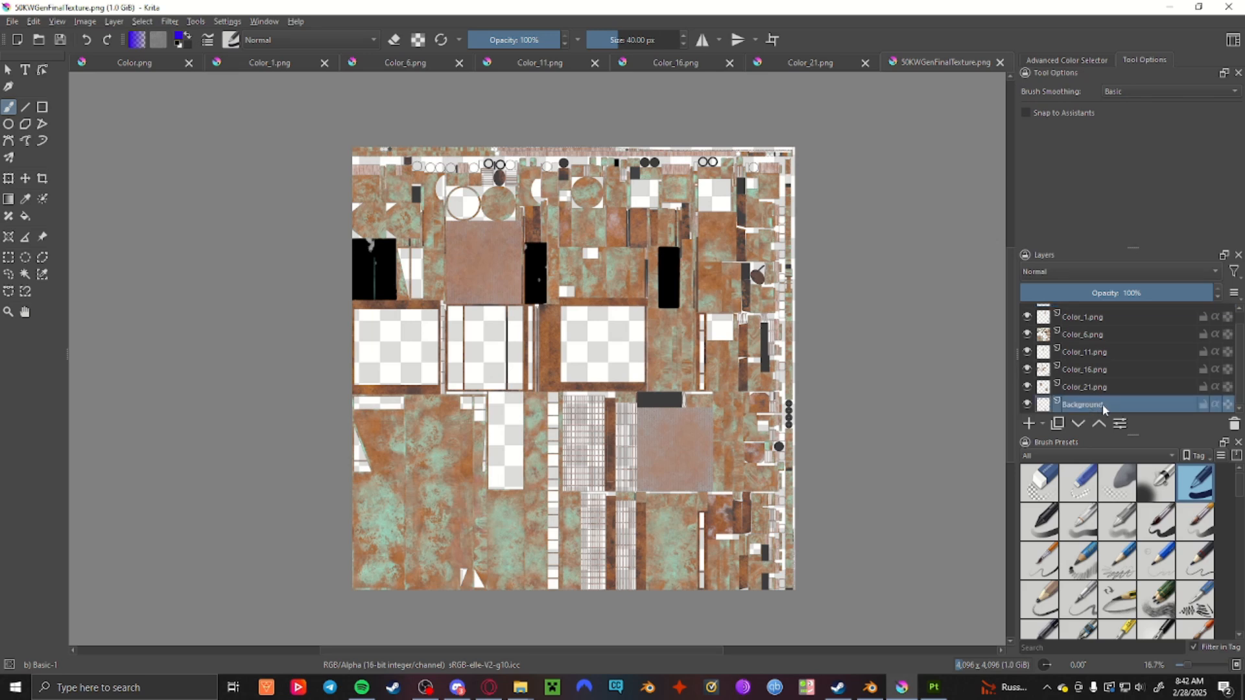
{"action": "middle_click_drag", "start_coordinate": [663, 367], "coordinate": [640, 373]}
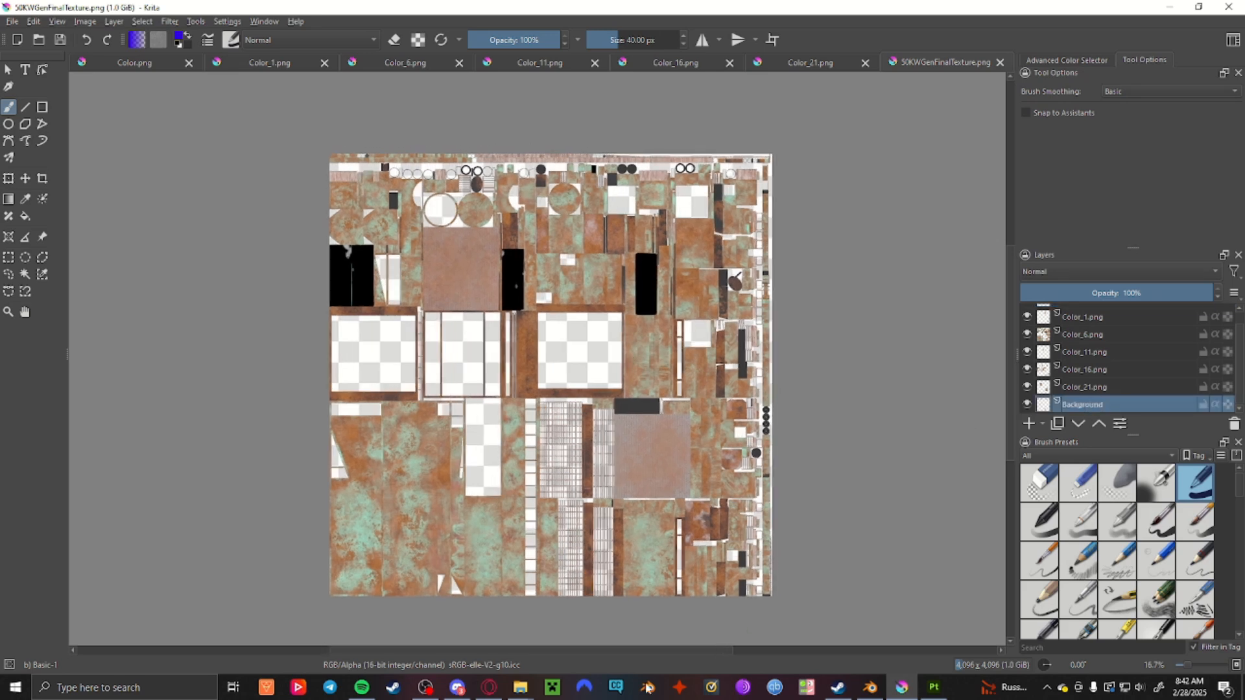
- Bring the 50KWGeneratorTextures2 folder window in front of Krita and move it aside to uncover more of the atlas
{"action": "mouse_move", "coordinate": [519, 687]}
{"action": "left_click", "coordinate": [502, 621]}
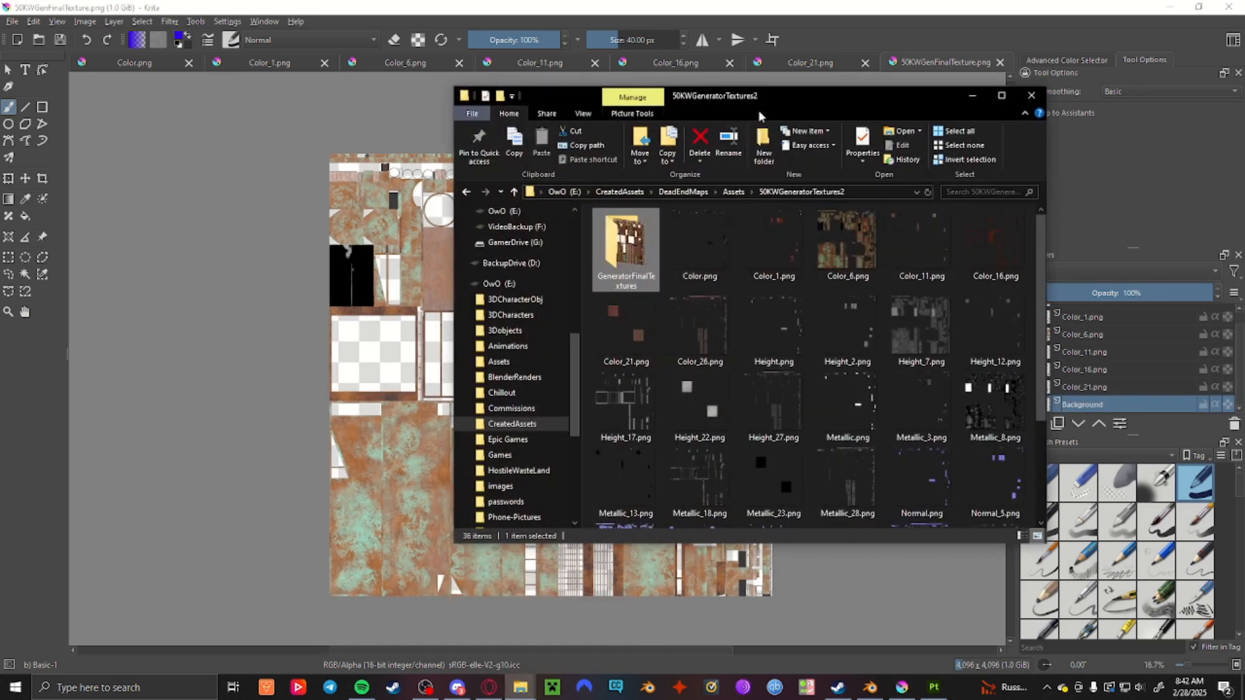
{"action": "left_click_drag", "start_coordinate": [760, 116], "coordinate": [838, 120]}
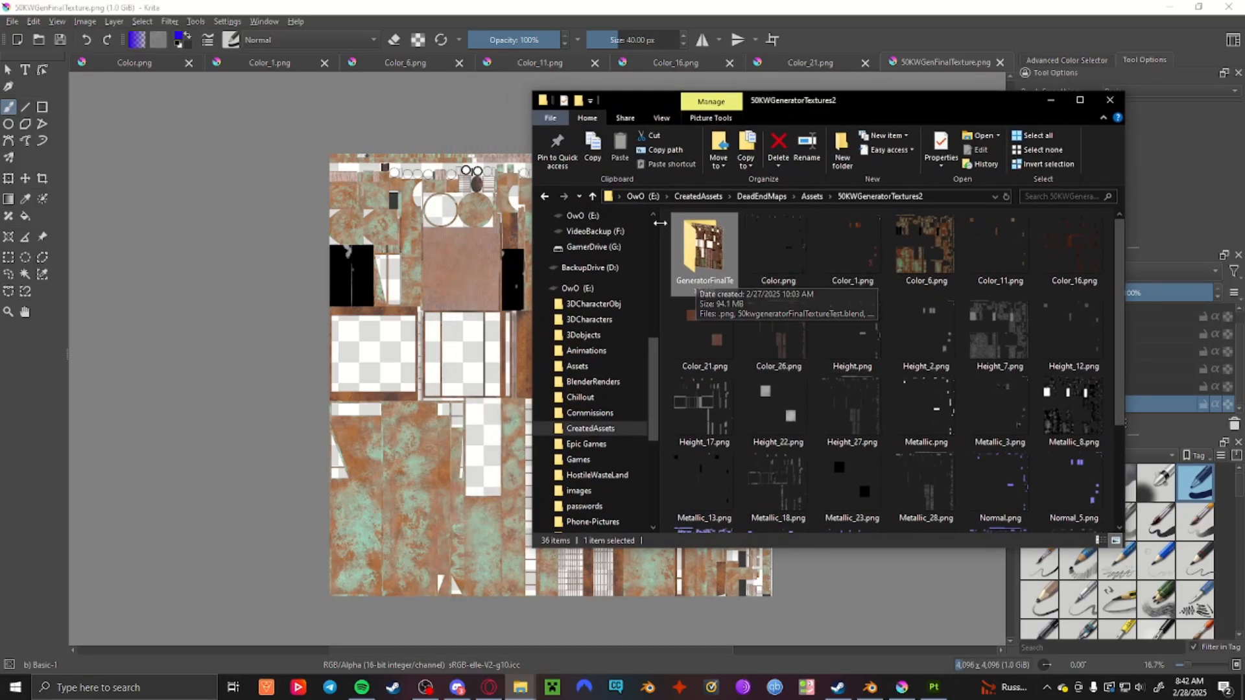
- Hide the folder window and examine the 50KWGenFinalTexture.png atlas in Krita, both up close and as a whole
{"action": "left_click", "coordinate": [1050, 100]}
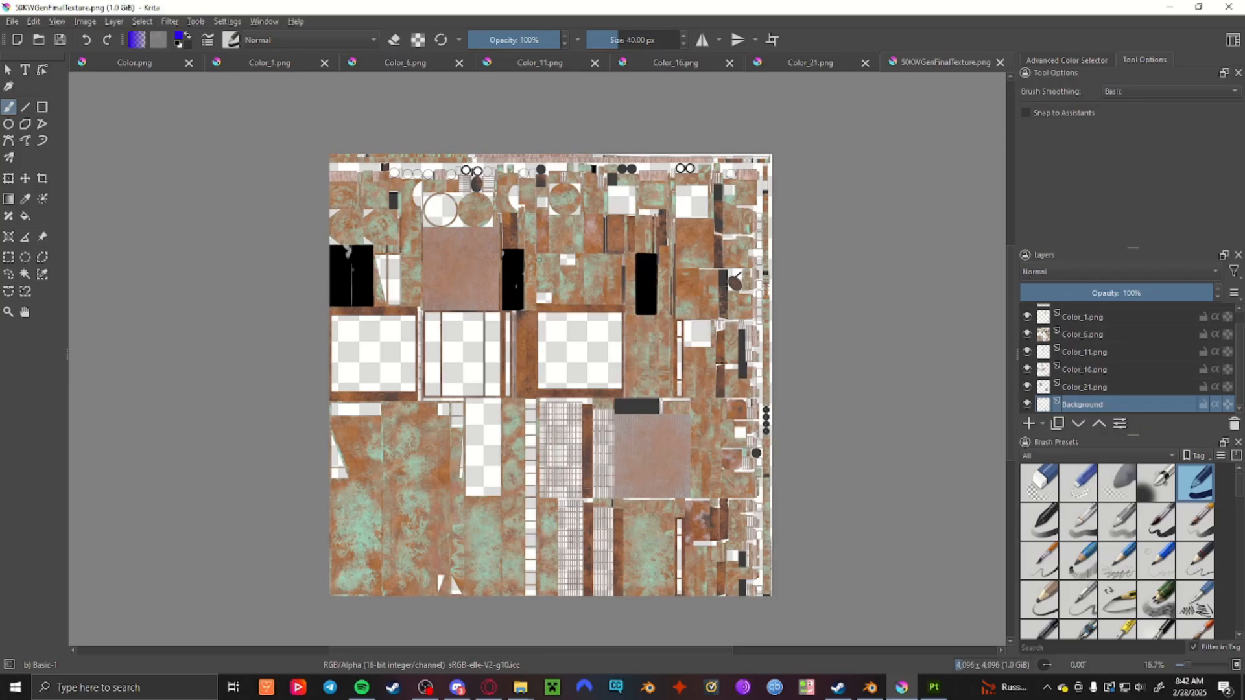
{"action": "scroll", "coordinate": [494, 333], "scroll_direction": "up", "scroll_amount": 4}
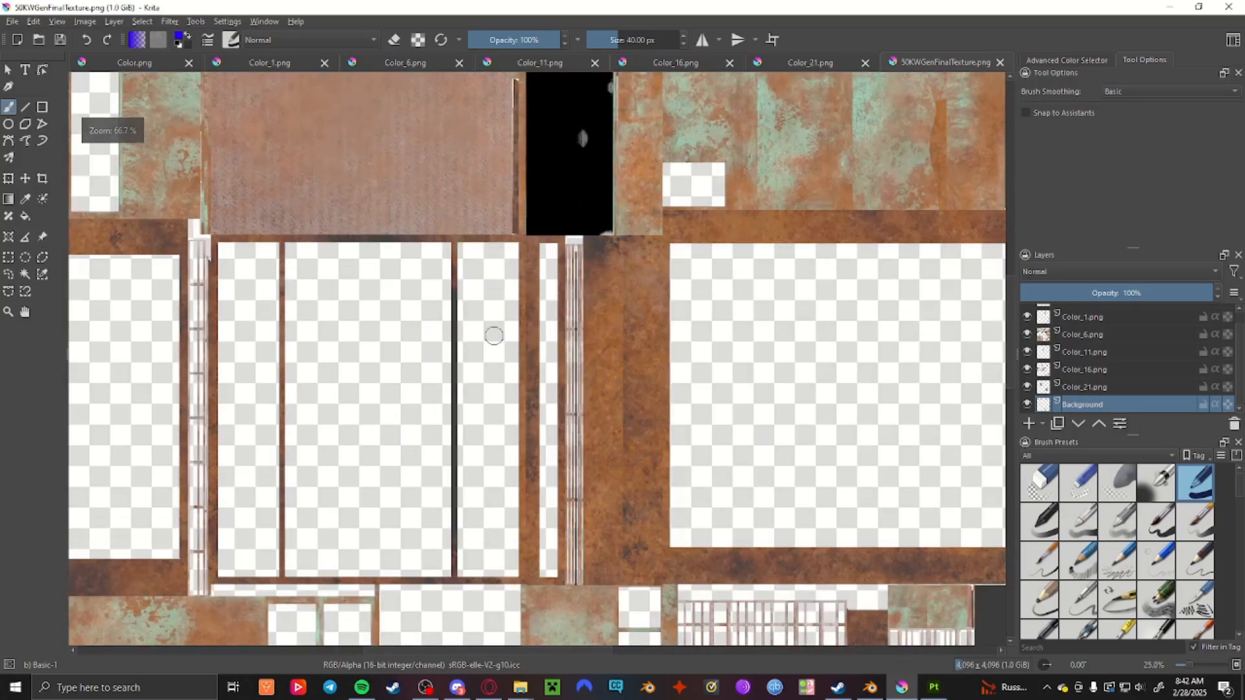
{"action": "middle_click_drag", "start_coordinate": [539, 293], "coordinate": [652, 429]}
{"action": "scroll", "coordinate": [653, 431], "scroll_direction": "down", "scroll_amount": 4}
{"action": "middle_click_drag", "start_coordinate": [679, 634], "coordinate": [502, 485]}
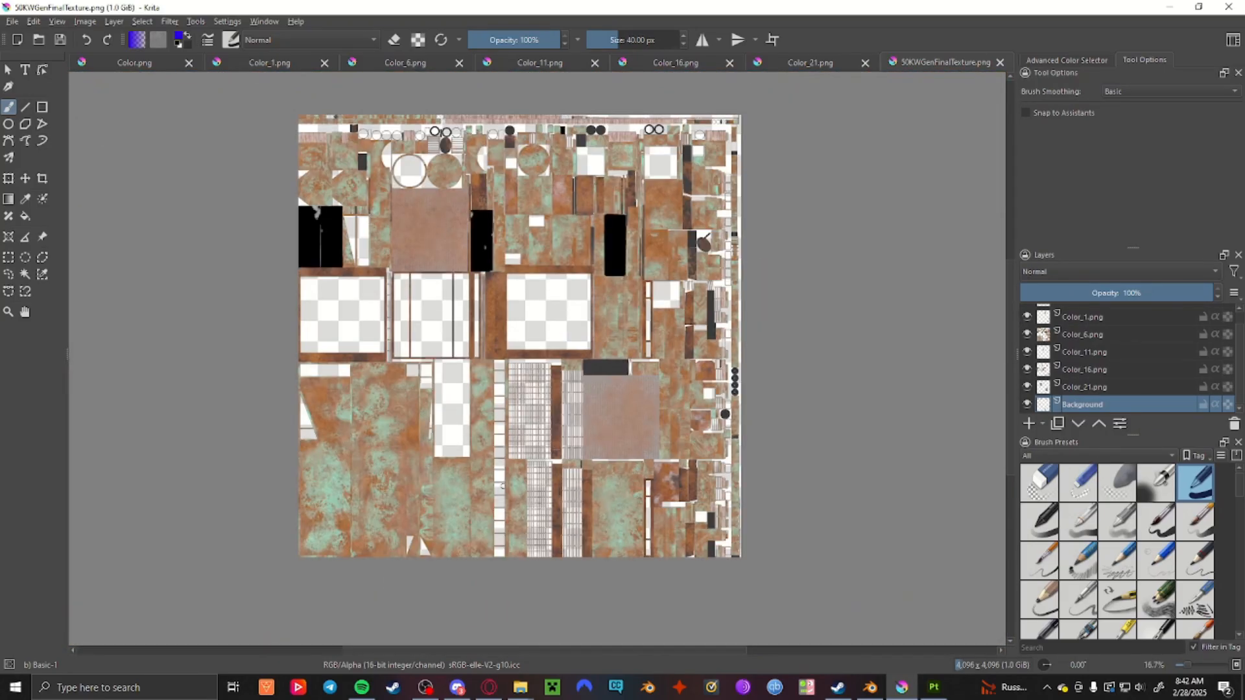
{"action": "middle_click_drag", "start_coordinate": [438, 302], "coordinate": [615, 429]}
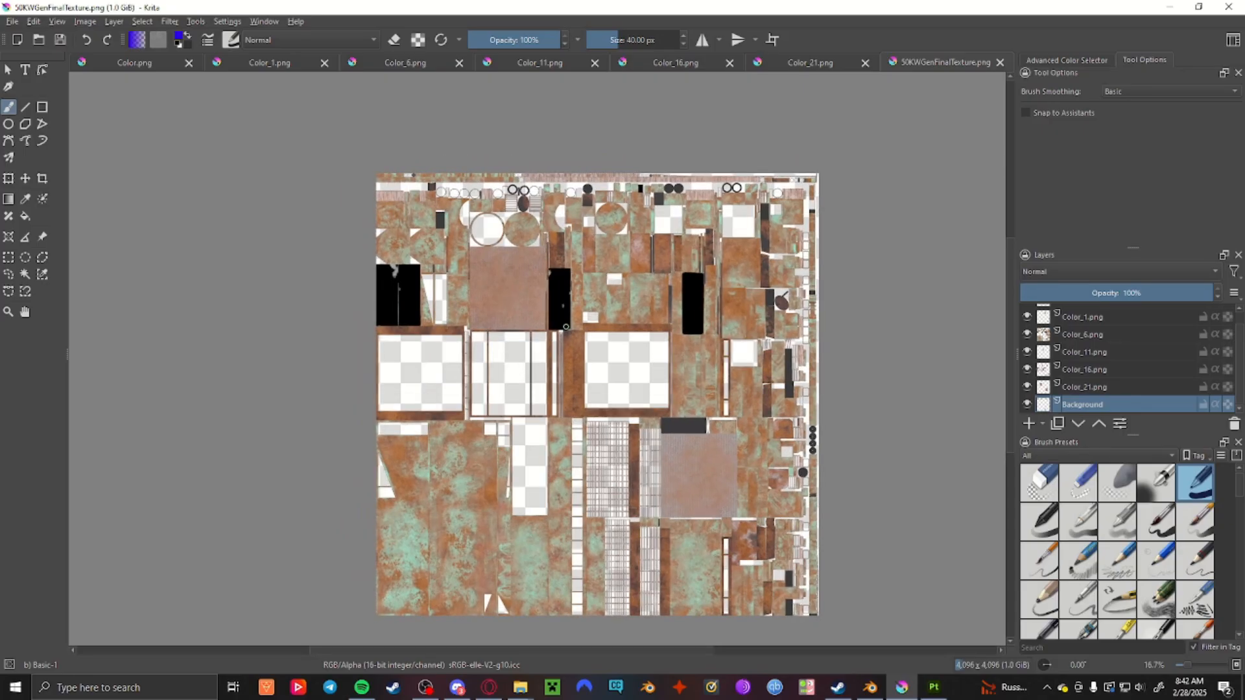
- Switch to Blender and inspect the textured generator from several angles, selecting its cylindrical housing and engine block
{"action": "key", "text": "alt+Tab"}
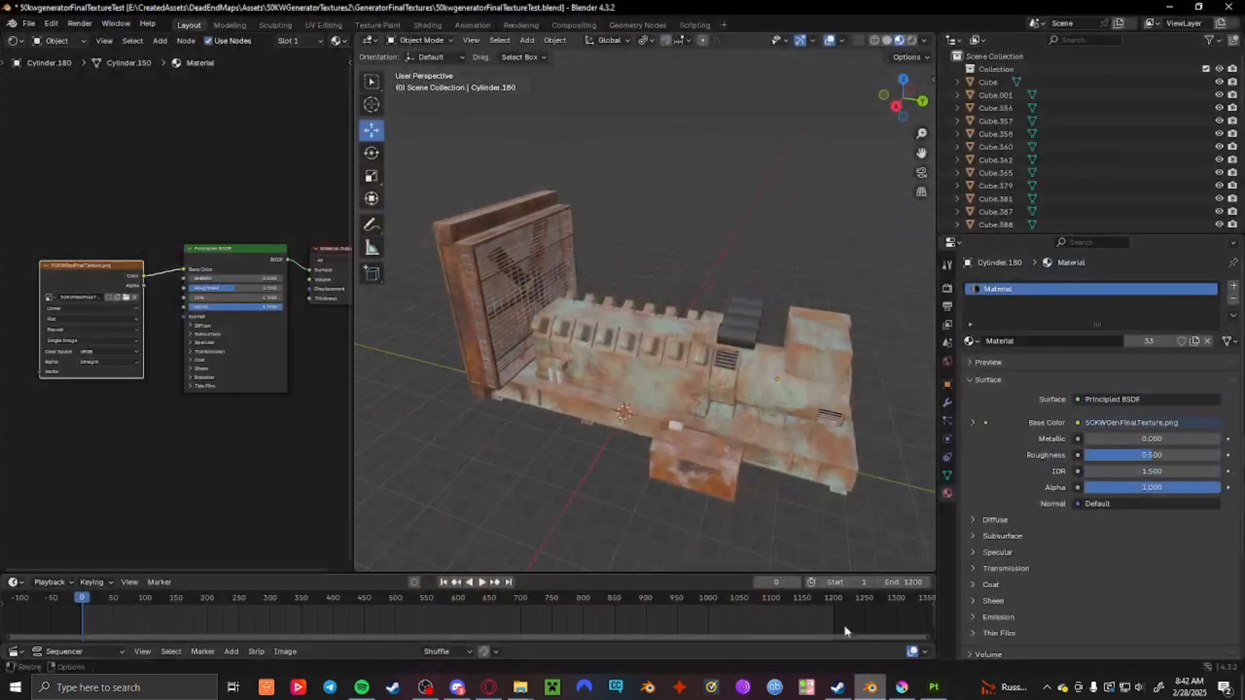
{"action": "middle_click_drag", "start_coordinate": [601, 372], "coordinate": [707, 434]}
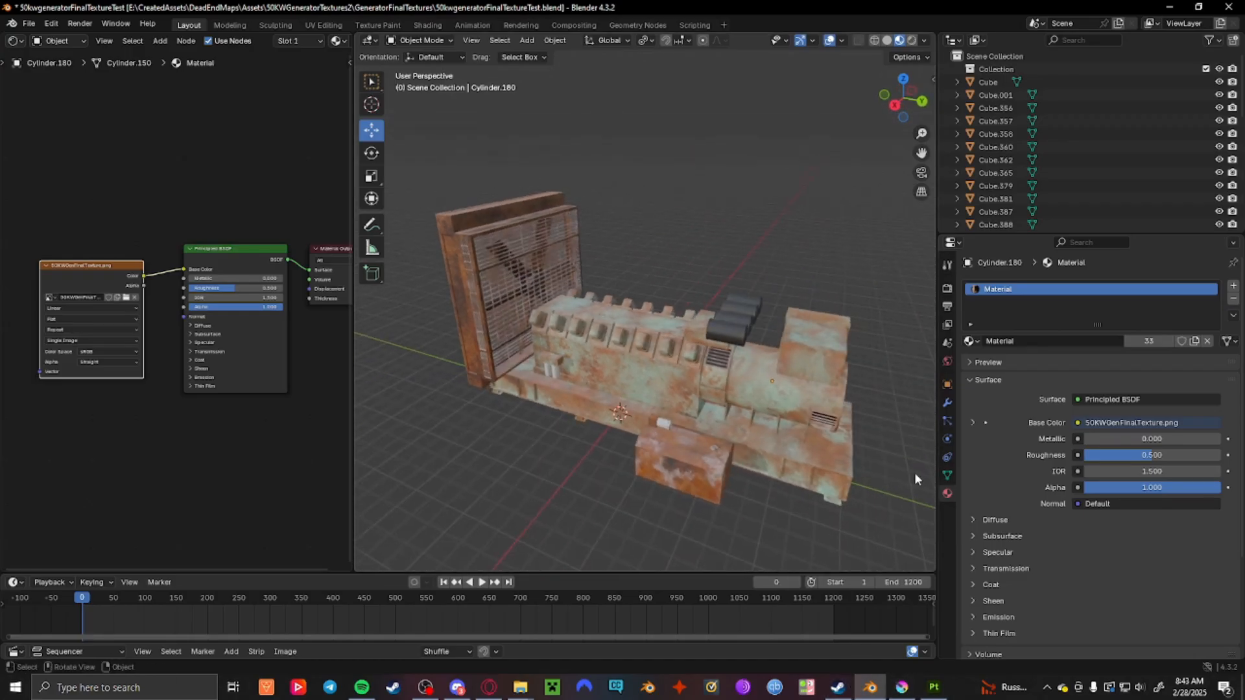
{"action": "middle_click_drag", "start_coordinate": [609, 374], "coordinate": [646, 373]}
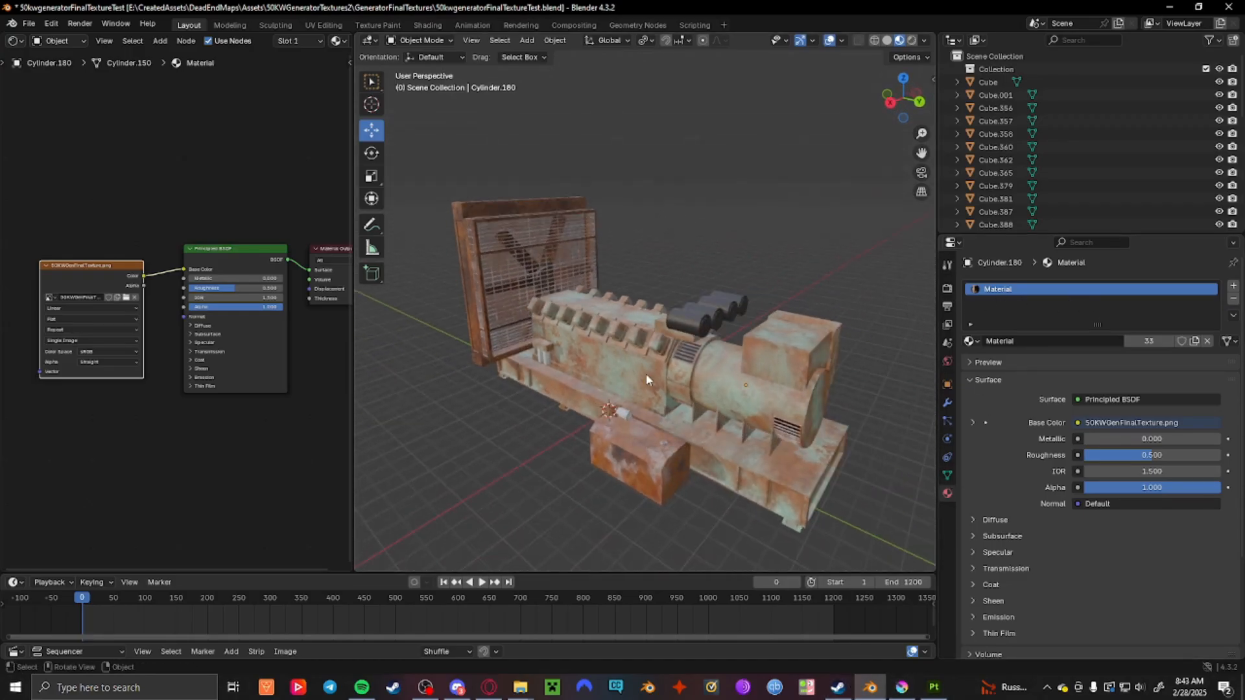
{"action": "left_click", "coordinate": [645, 374]}
{"action": "left_click", "coordinate": [718, 376]}
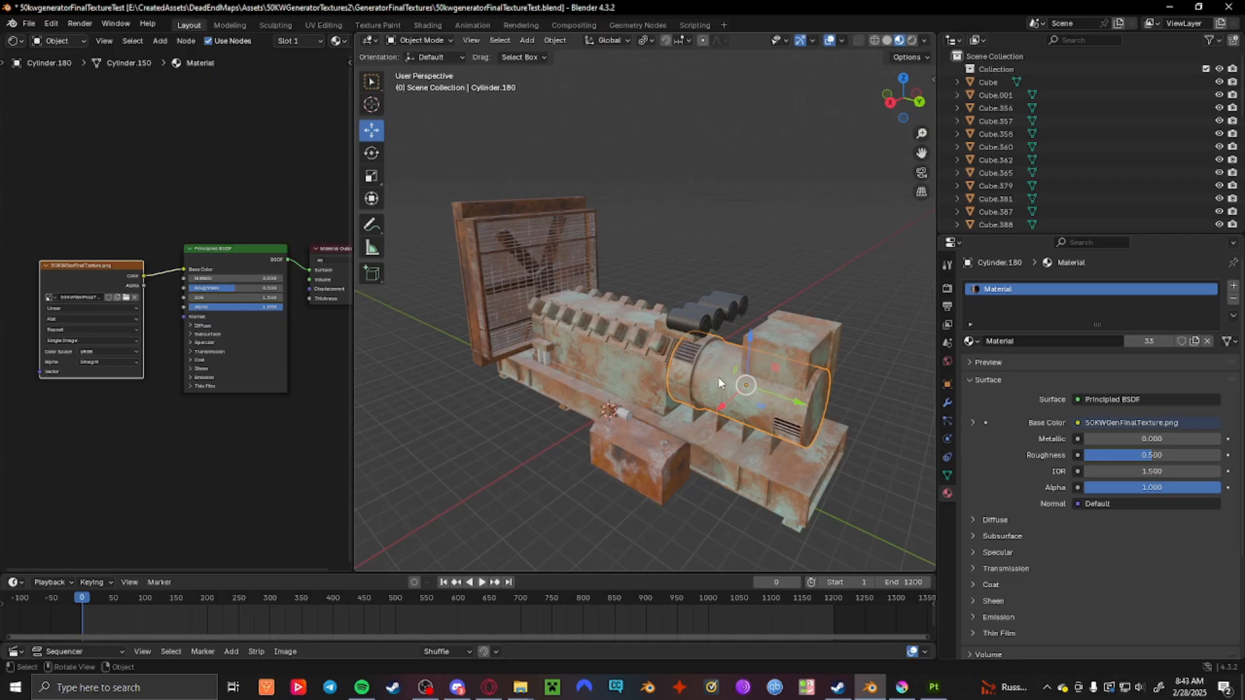
{"action": "left_click", "coordinate": [626, 313]}
{"action": "left_click", "coordinate": [669, 249]}
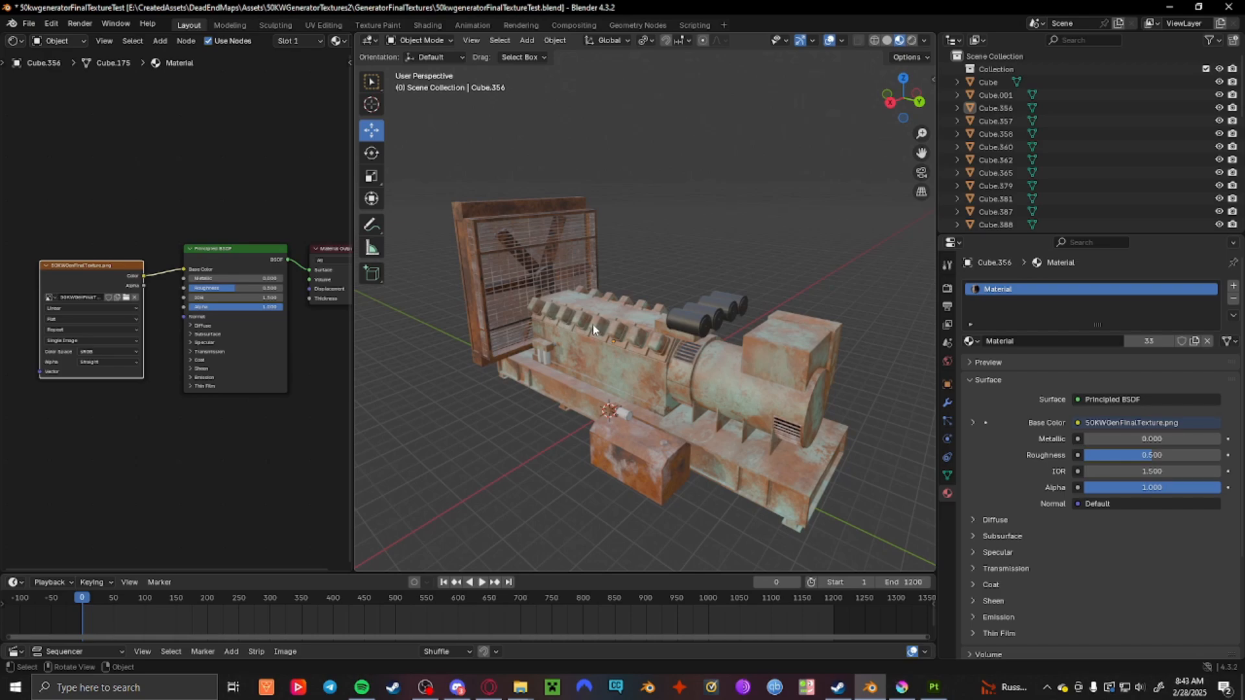
- Check the middle of the atlas up close in Krita, and return to Blender to compare it with the generator's radiator grille and body
{"action": "left_click", "coordinate": [902, 687]}
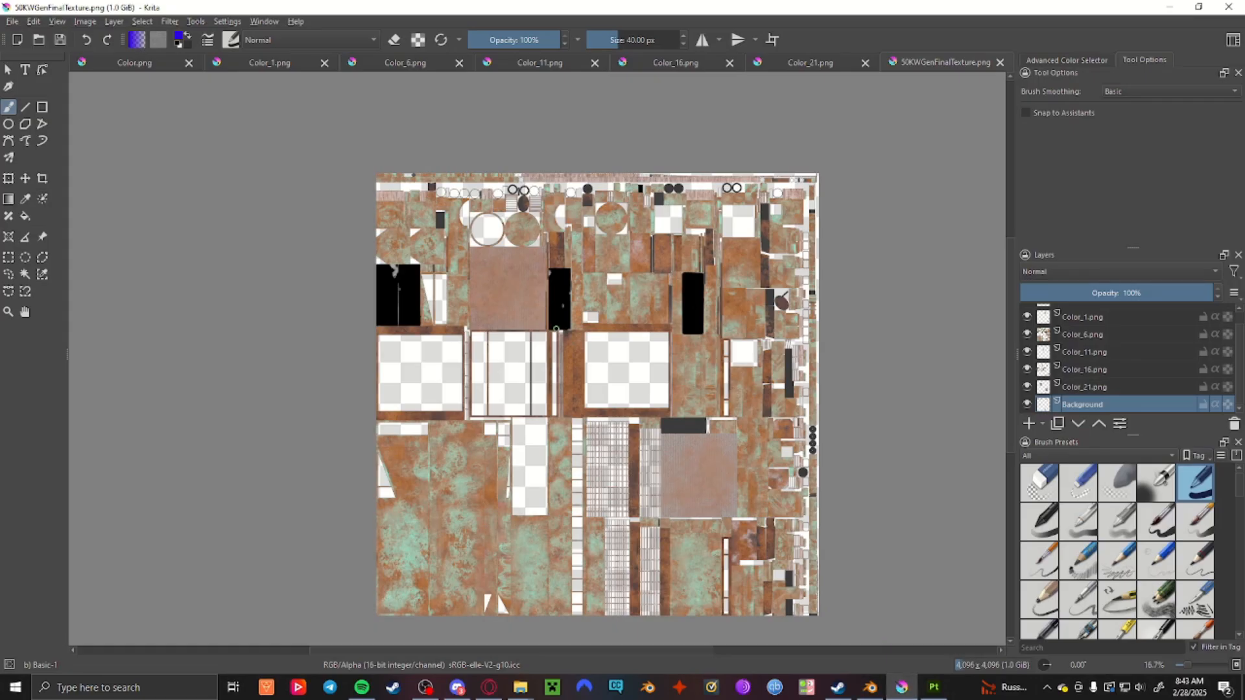
{"action": "scroll", "coordinate": [556, 329], "scroll_direction": "up", "scroll_amount": 3, "text": "ctrl"}
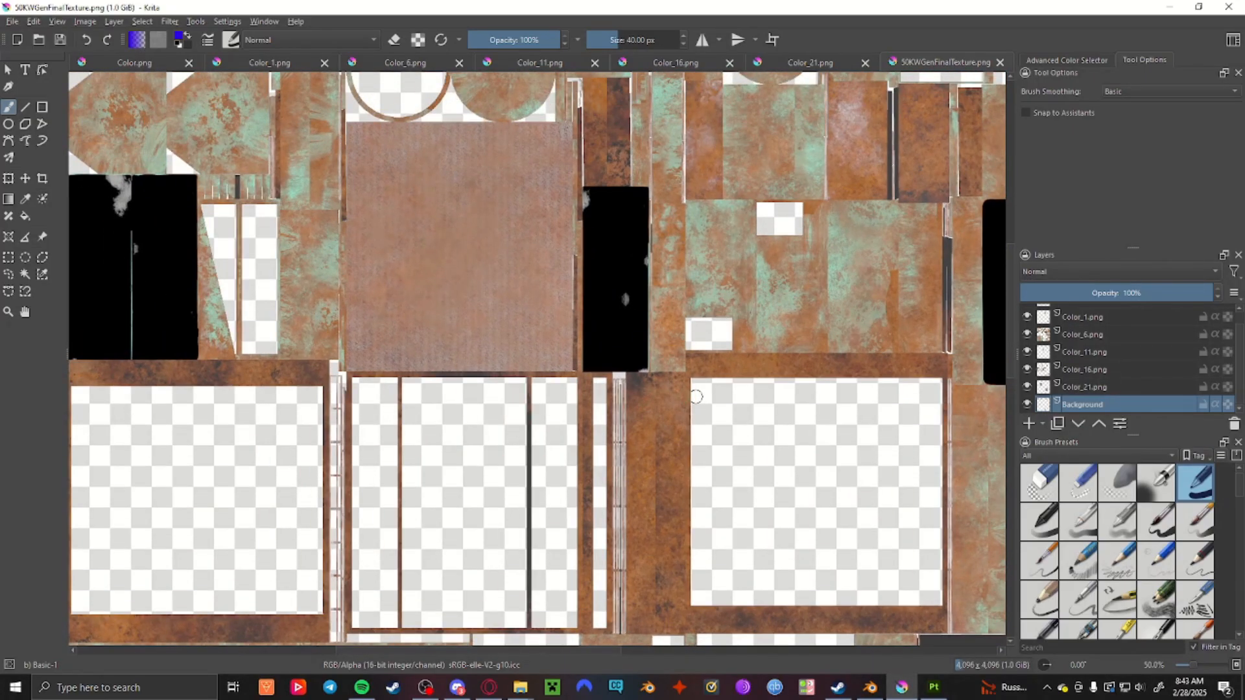
{"action": "key", "text": "alt+Tab"}
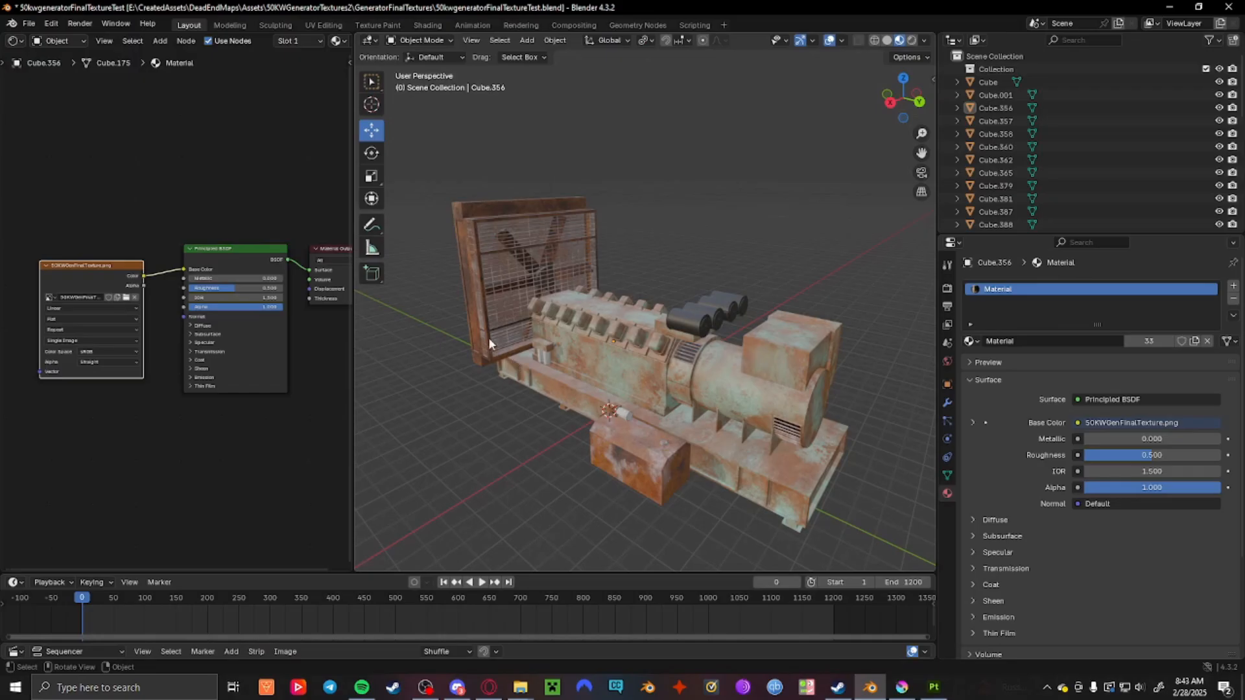
{"action": "middle_click_drag", "start_coordinate": [488, 337], "coordinate": [714, 382]}
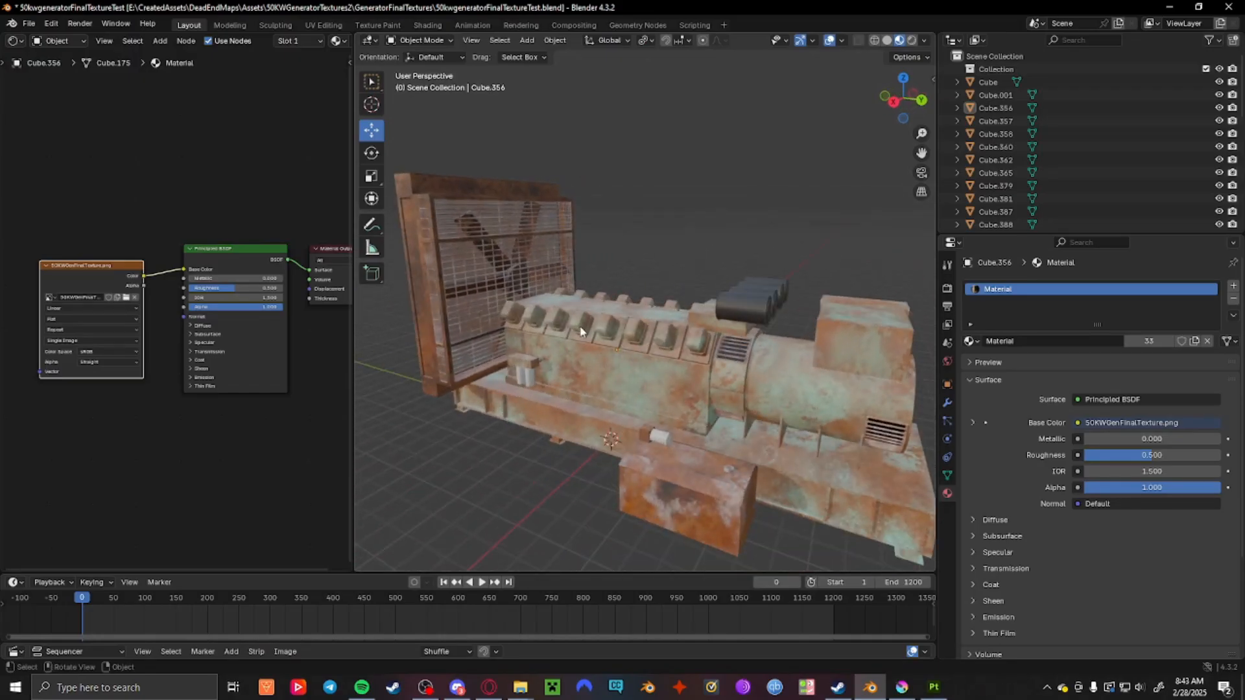
{"action": "middle_click_drag", "start_coordinate": [445, 240], "coordinate": [483, 231]}
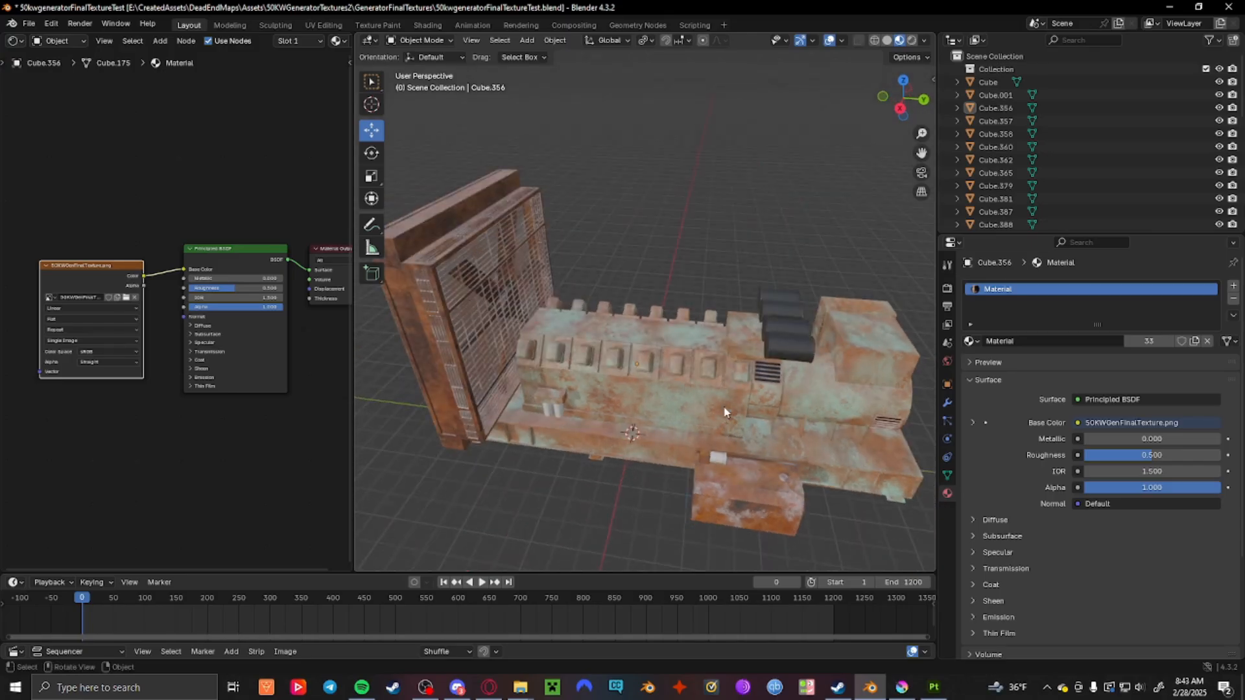
{"action": "middle_click_drag", "start_coordinate": [761, 449], "coordinate": [669, 405]}
- Switch back to Krita and examine how the generator's texture pieces are laid out across the whole atlas
{"action": "key", "text": "alt+Tab"}
{"action": "middle_click_drag", "start_coordinate": [688, 227], "coordinate": [772, 381]}
{"action": "scroll", "coordinate": [686, 375], "scroll_direction": "down", "scroll_amount": 2}
{"action": "scroll", "coordinate": [521, 304], "scroll_direction": "up", "scroll_amount": 2}
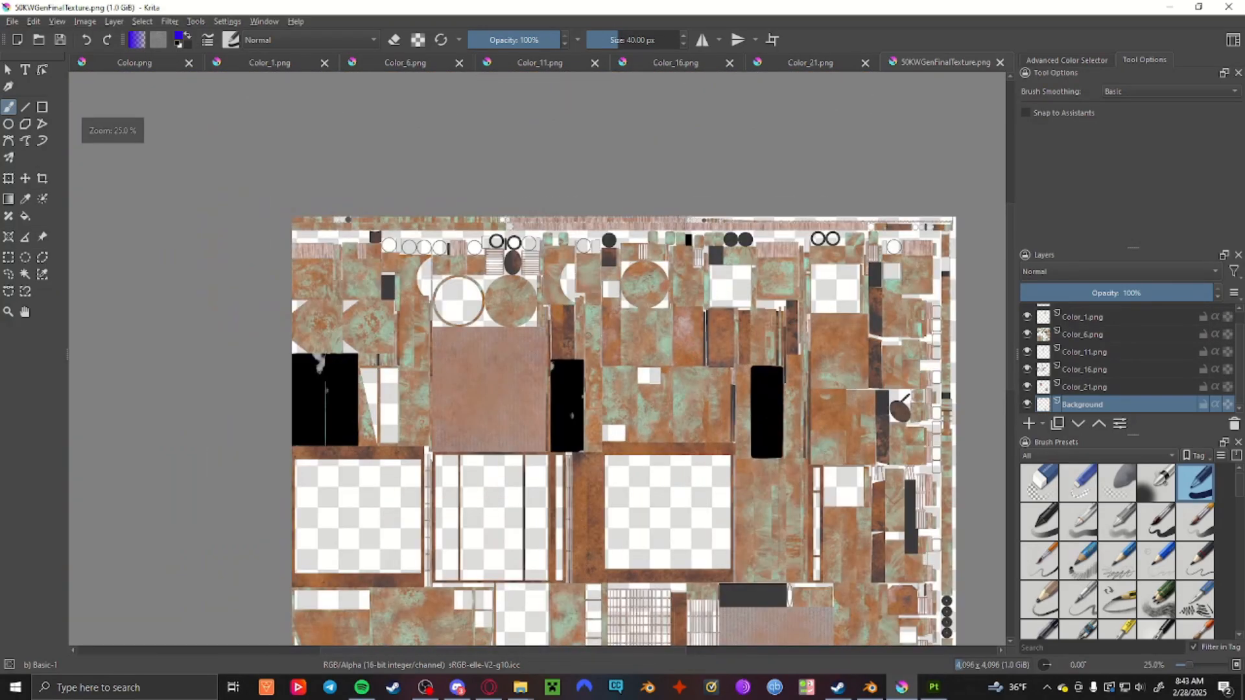
{"action": "middle_click_drag", "start_coordinate": [521, 304], "coordinate": [629, 337]}
{"action": "scroll", "coordinate": [628, 339], "scroll_direction": "down", "scroll_amount": 2}
{"action": "middle_click_drag", "start_coordinate": [684, 395], "coordinate": [669, 348]}
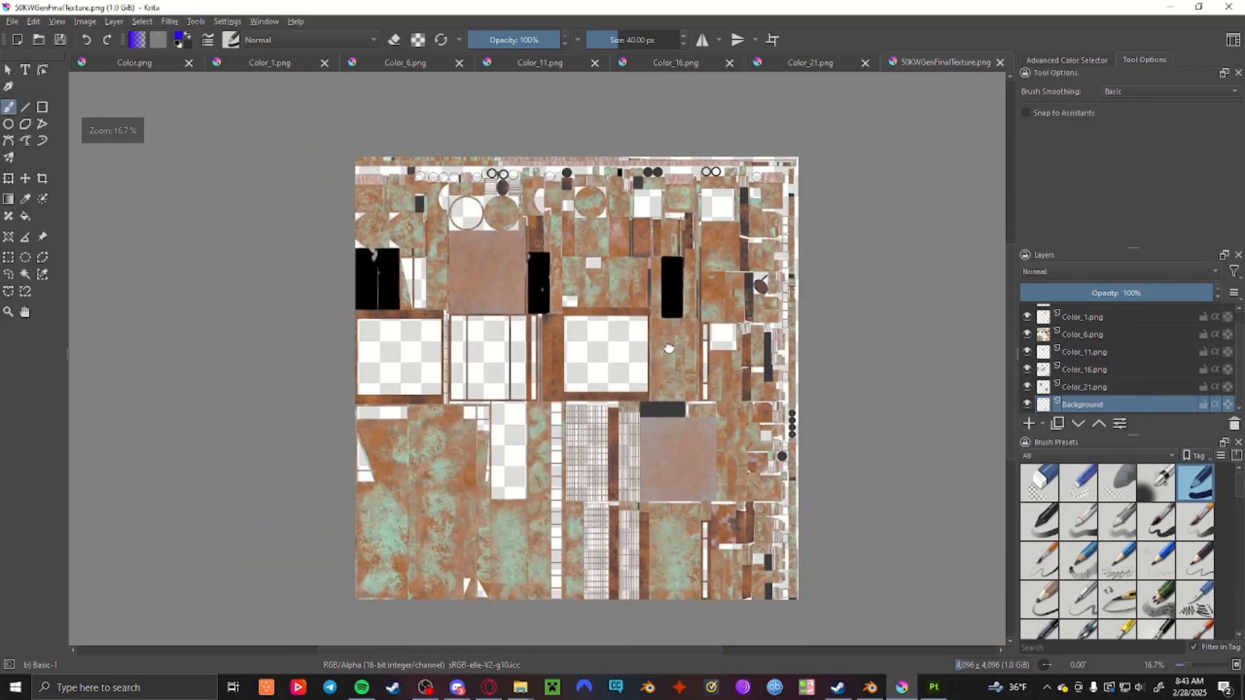
{"action": "mouse_move", "coordinate": [440, 410]}
{"action": "middle_mouse_down"}
{"action": "mouse_move", "coordinate": [439, 425]}
{"action": "mouse_move", "coordinate": [462, 380]}
{"action": "mouse_move", "coordinate": [458, 396]}
{"action": "middle_mouse_up"}
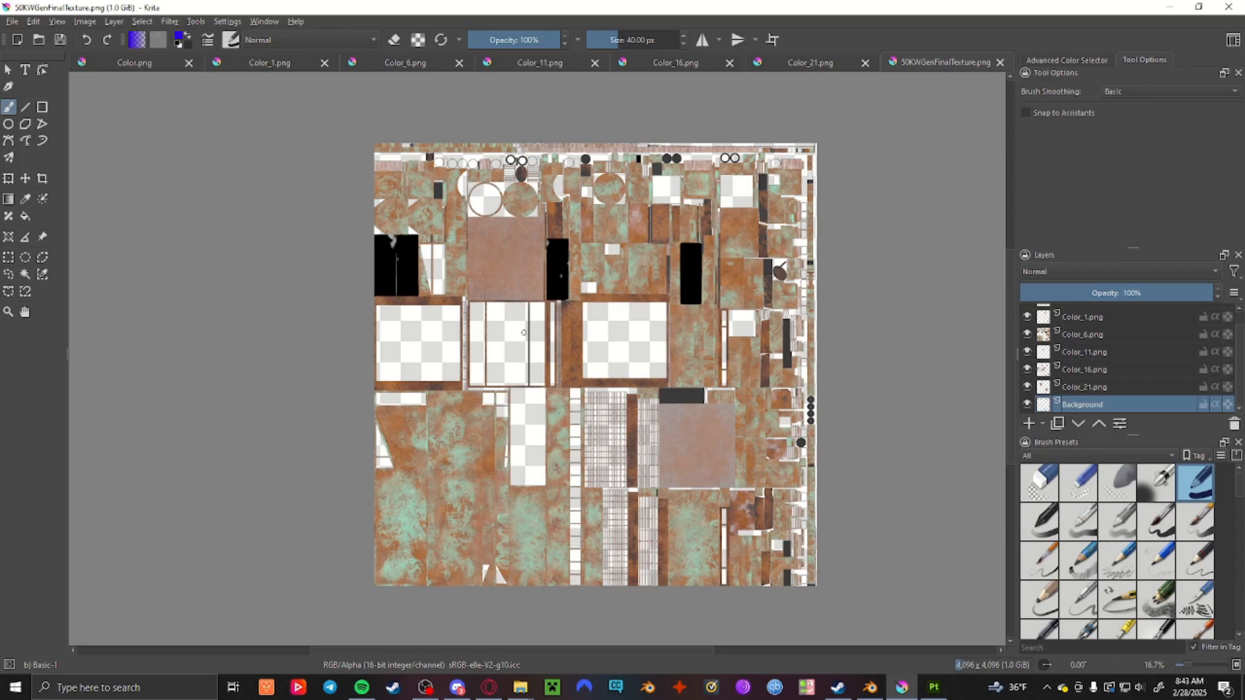
{"action": "scroll", "coordinate": [804, 391], "scroll_direction": "down", "scroll_amount": 1}
{"action": "middle_click_drag", "start_coordinate": [804, 391], "coordinate": [748, 360]}
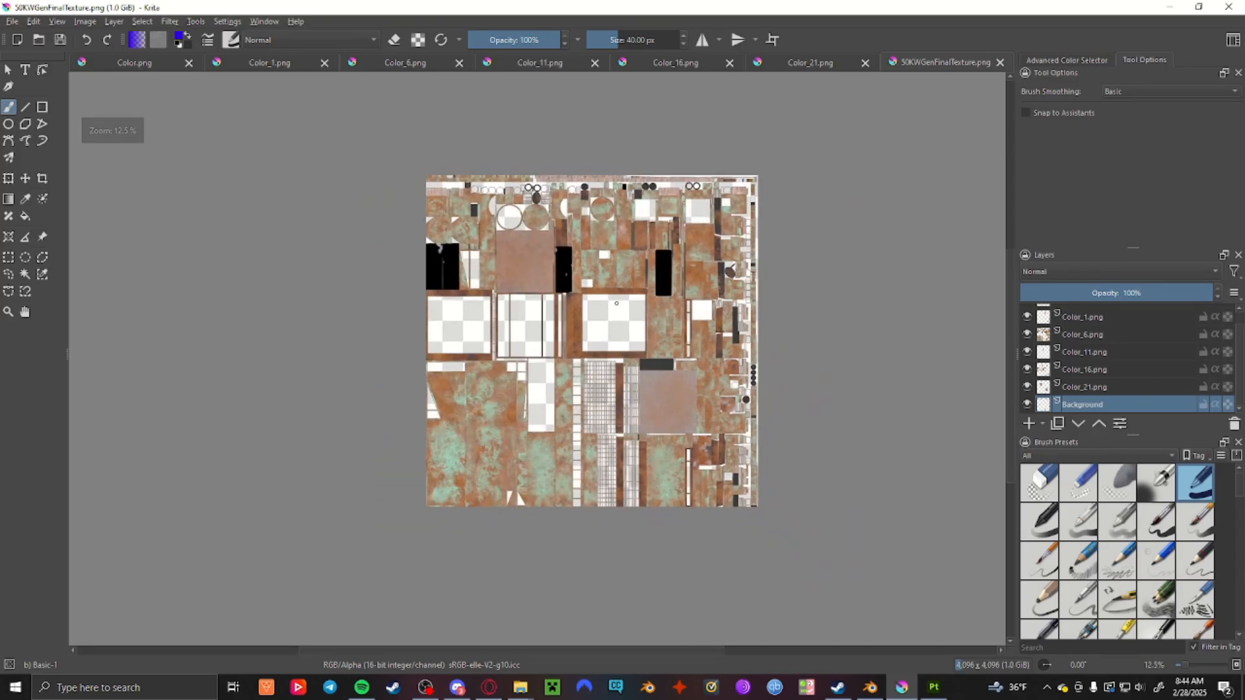
- Open 50KWGenFinalTexture.png from the GeneratorFinalTextures folder, and view the textured generator in Blender from its housing end
{"action": "scroll", "coordinate": [611, 308], "scroll_direction": "up", "scroll_amount": 1}
{"action": "left_click", "coordinate": [11, 22]}
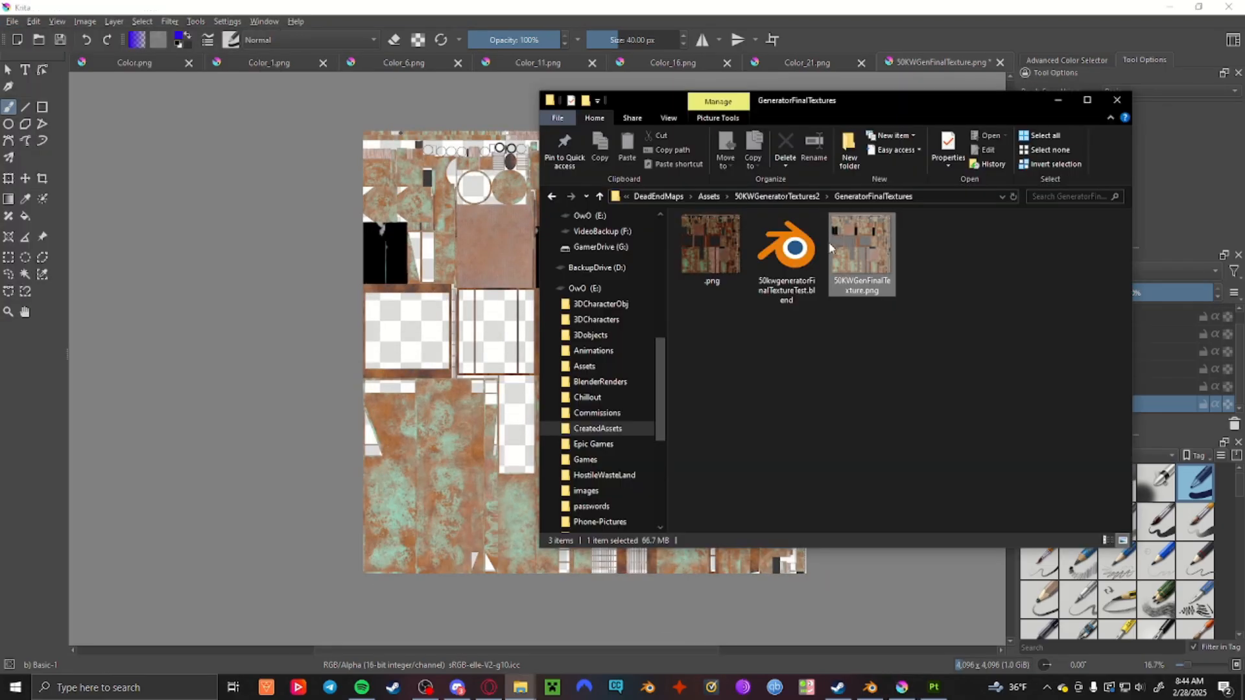
{"action": "double_click", "coordinate": [840, 249]}
{"action": "scroll", "coordinate": [461, 233], "scroll_direction": "up", "scroll_amount": 2}
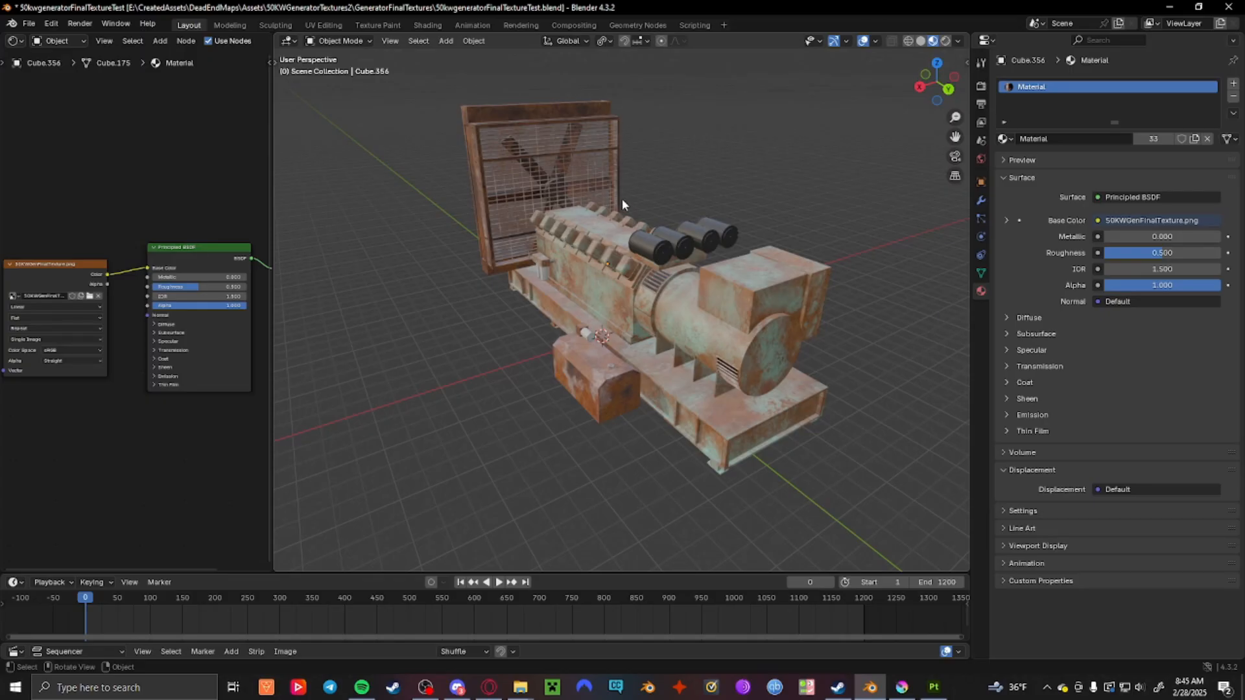
{"action": "middle_click_drag", "start_coordinate": [623, 201], "coordinate": [544, 185]}
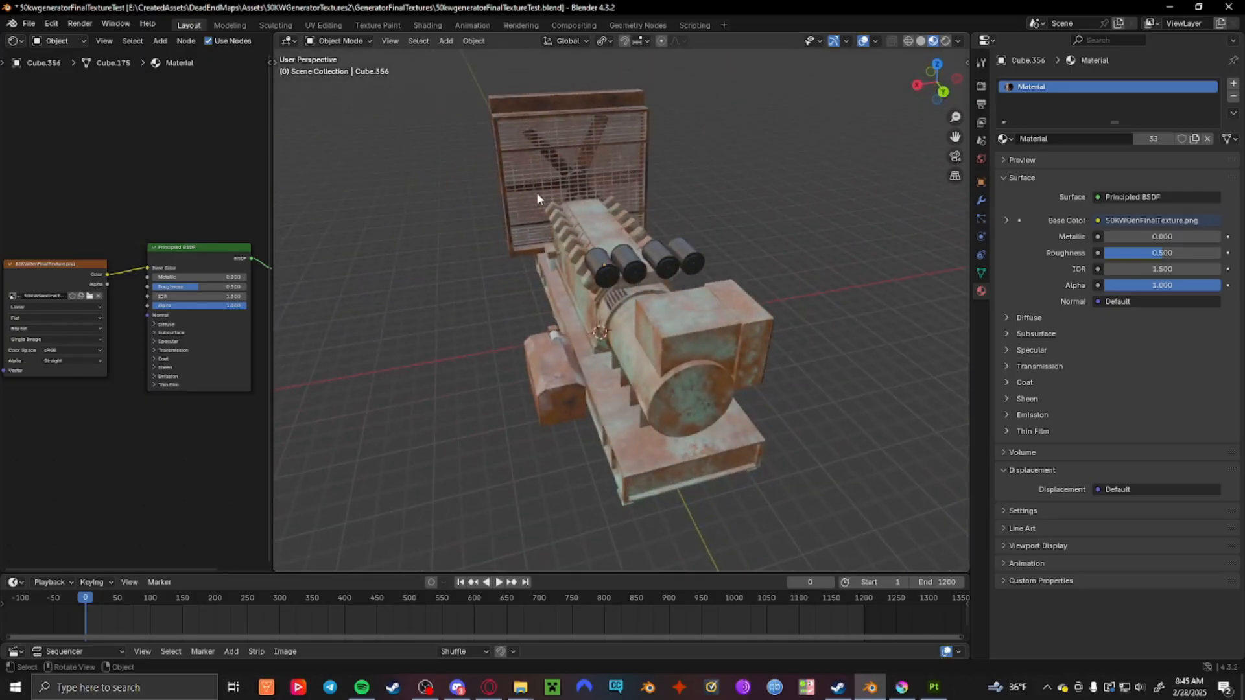